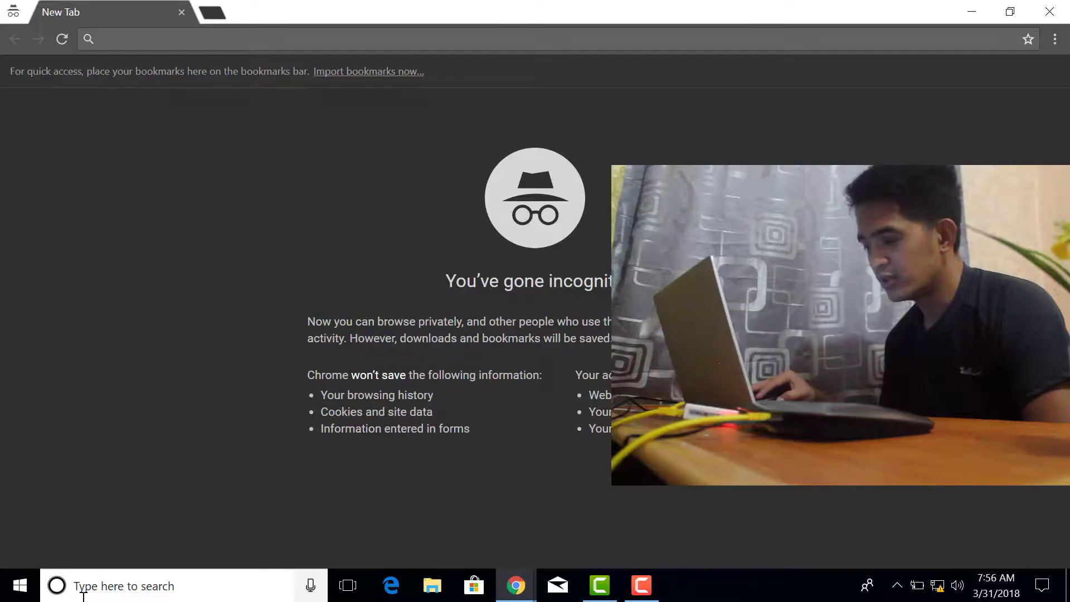
Open Command Prompt from Windows search, then exit it
{"action": "left_click", "coordinate": [106, 585]}
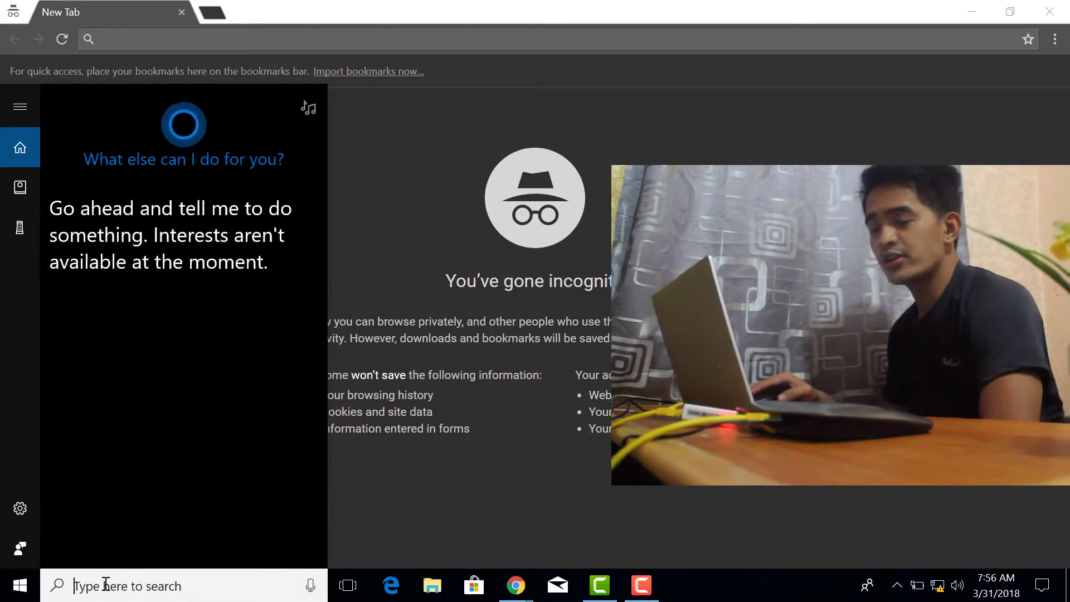
{"action": "type", "text": "cmd"}
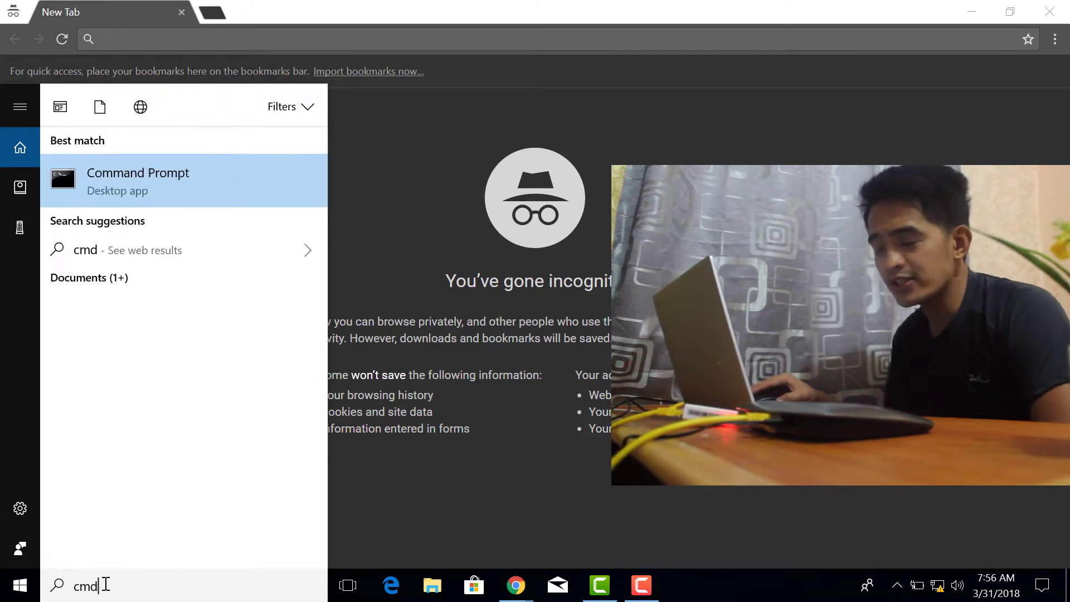
{"action": "key", "text": "Return"}
{"action": "type", "text": "exit"}
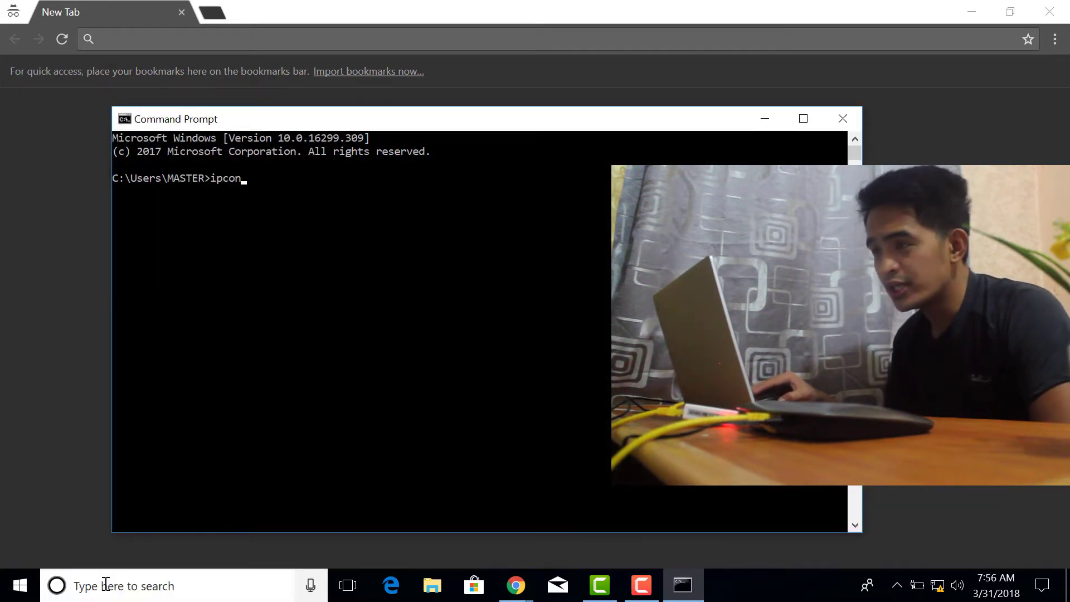
{"action": "key", "text": "Return"}
Reopen Command Prompt and run ipconfig to find the default gateway 192.168.1.1
{"action": "left_click", "coordinate": [106, 586]}
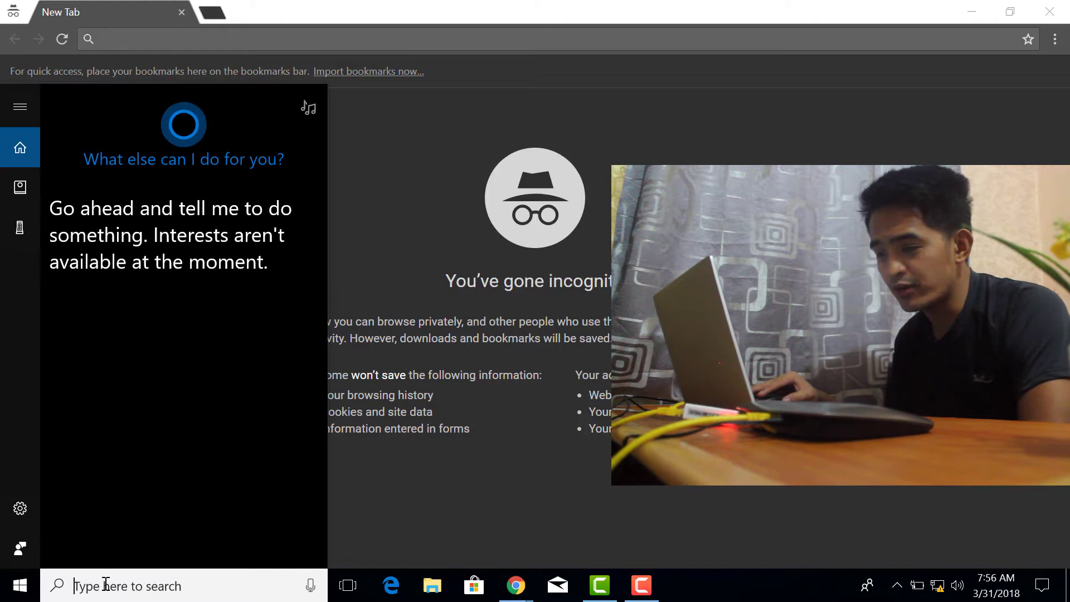
{"action": "type", "text": "cmd"}
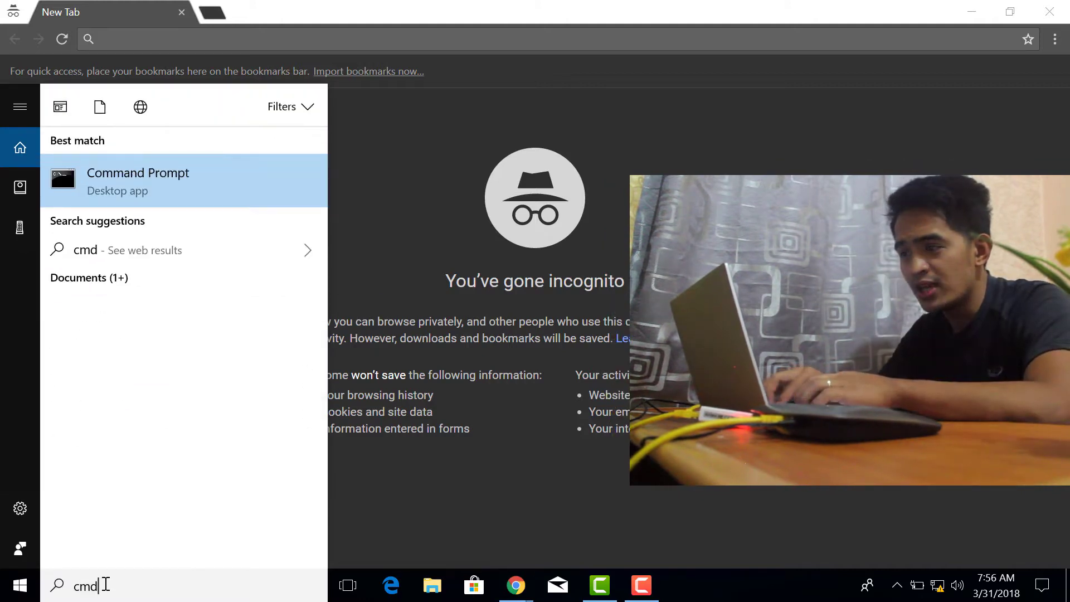
{"action": "key", "text": "Return"}
{"action": "type", "text": "ipconfing"}
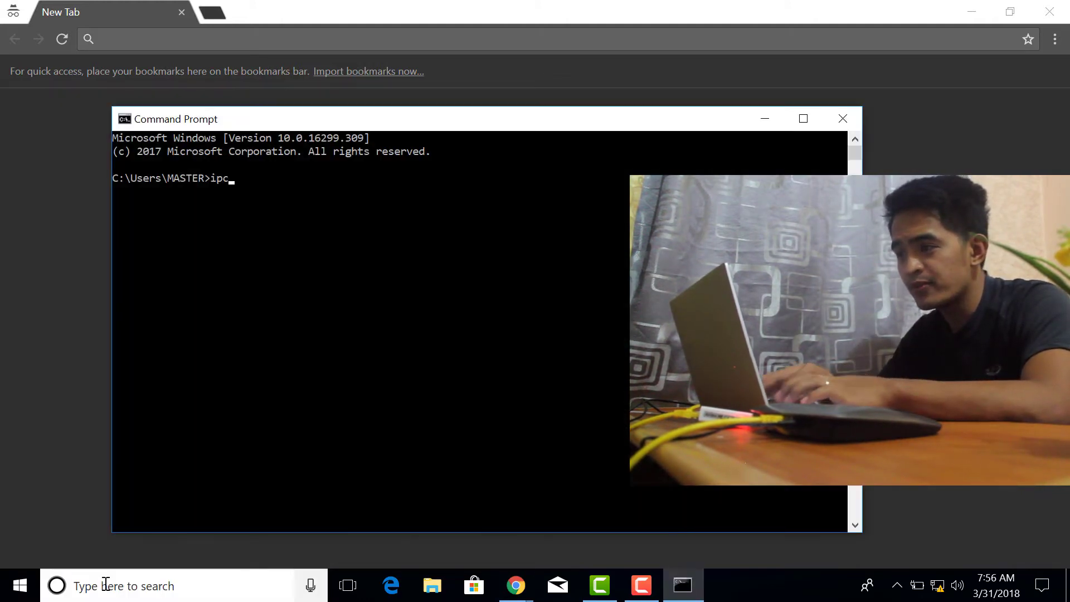
{"action": "key", "text": "BackSpace"}
{"action": "key", "text": "BackSpace"}
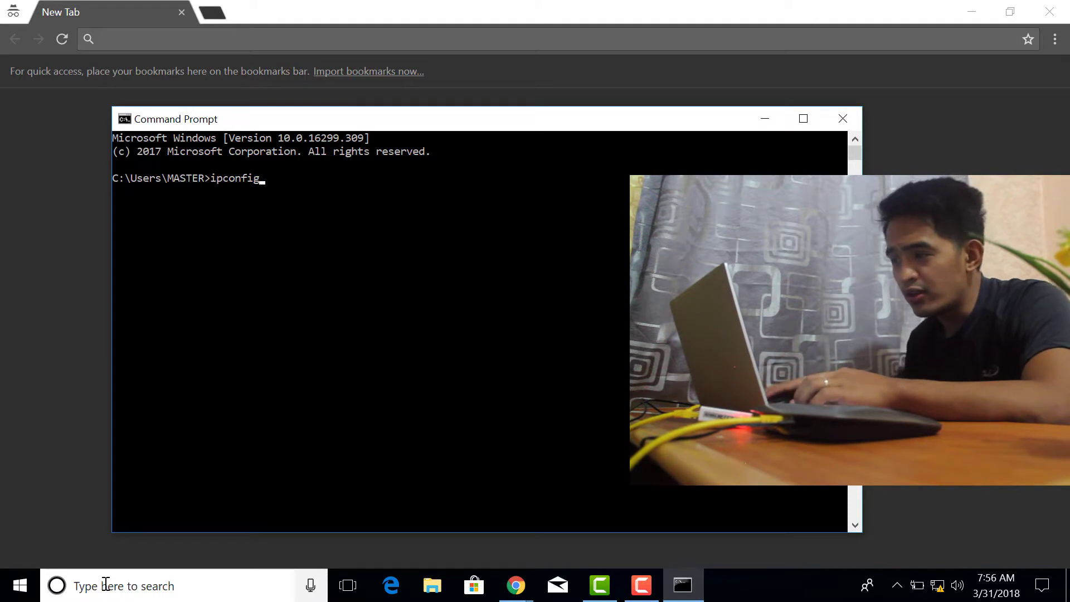
{"action": "type", "text": "g"}
{"action": "key", "text": "Return"}
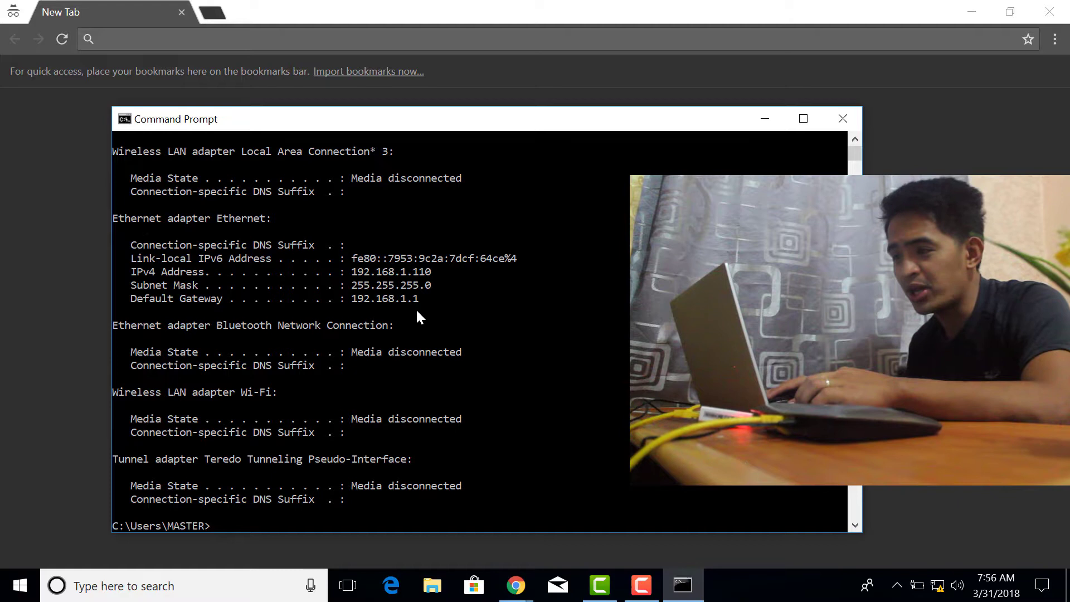
Close Command Prompt, browse to 192.168.1.1 in Chrome and log in with the admin credentials
{"action": "key", "text": "alt+F4"}
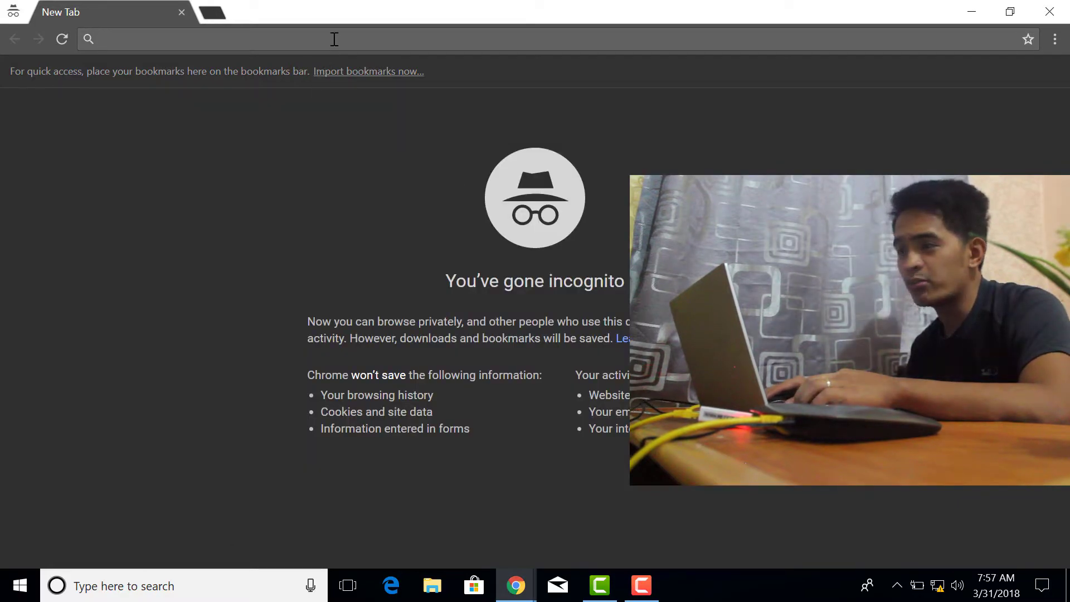
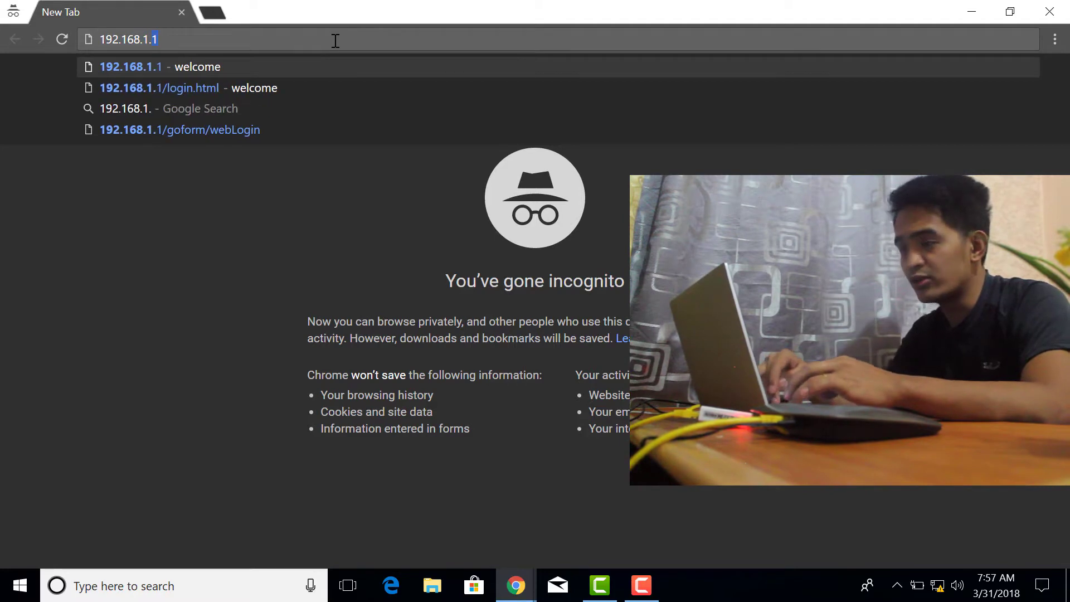
{"action": "key", "text": "Return"}
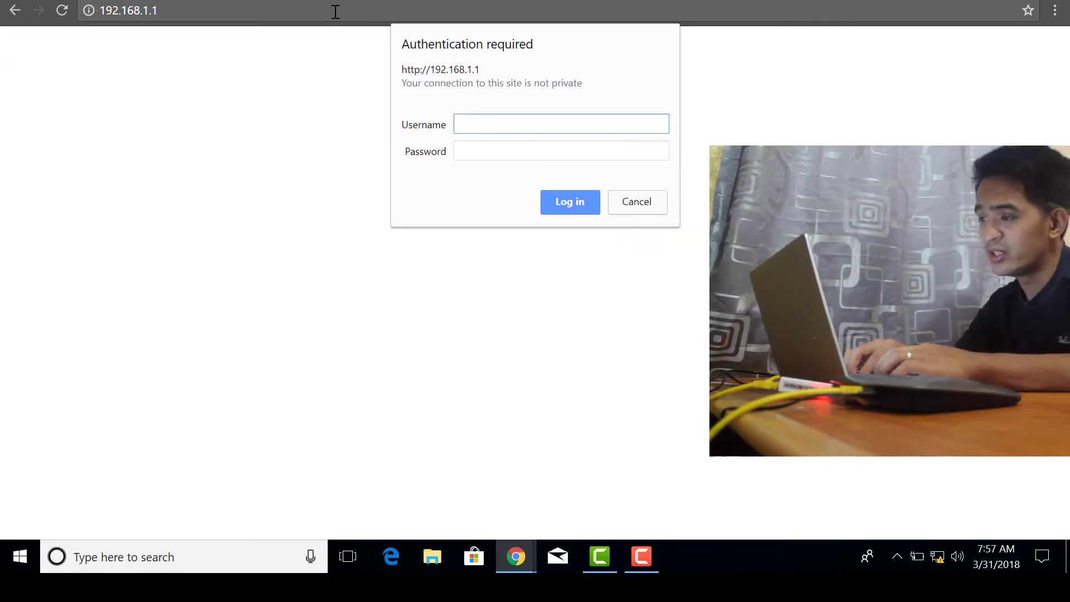
{"action": "key", "text": "Tab"}
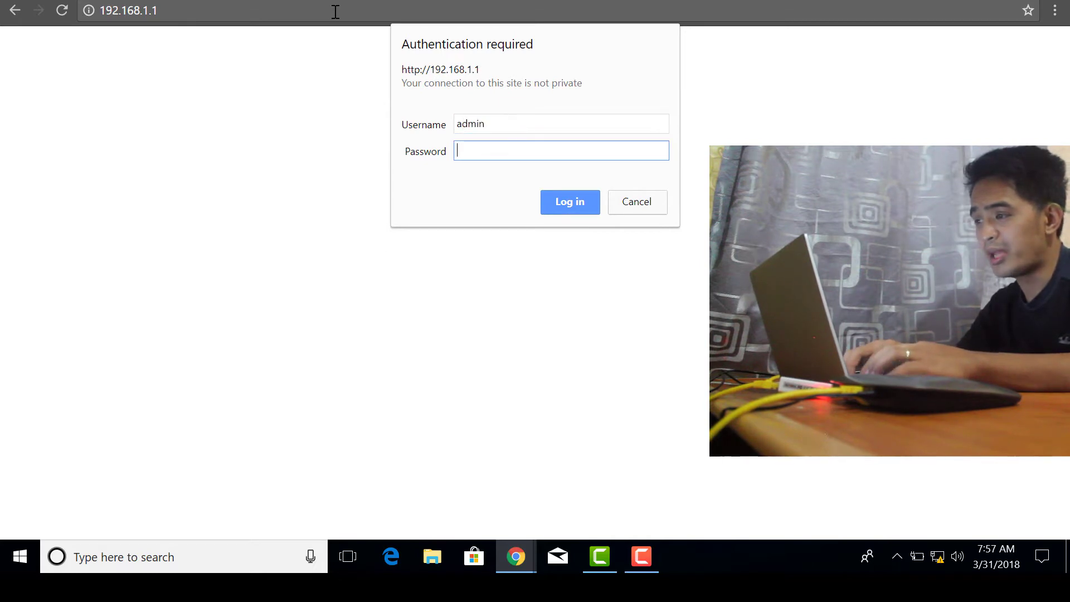
{"action": "key", "text": "Return"}
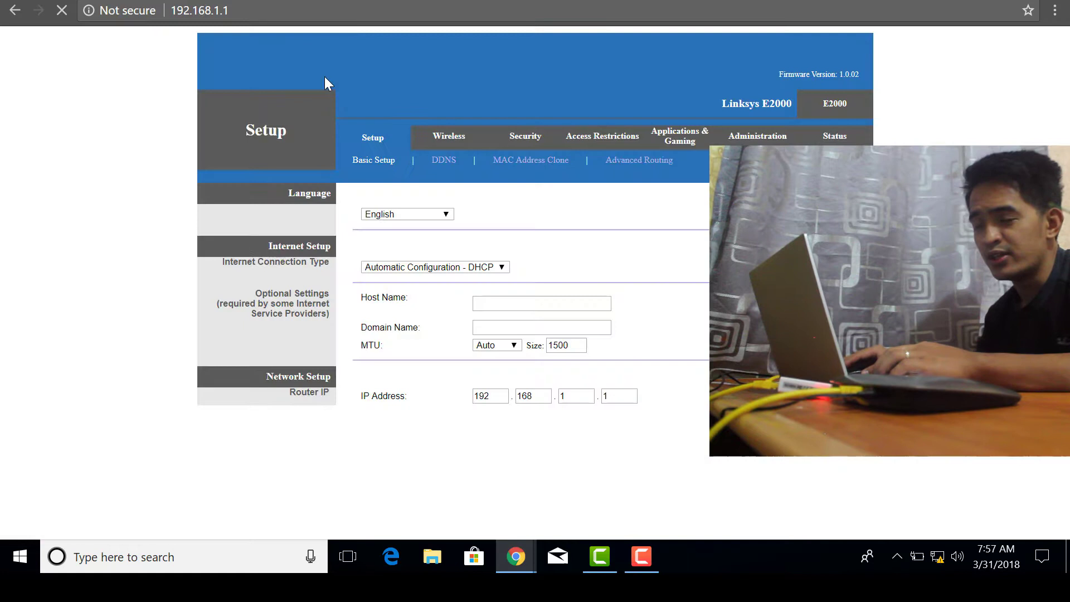
On Administration > Management, clear the old router password and choose HTTPS-only web utility access
{"action": "left_click", "coordinate": [681, 113]}
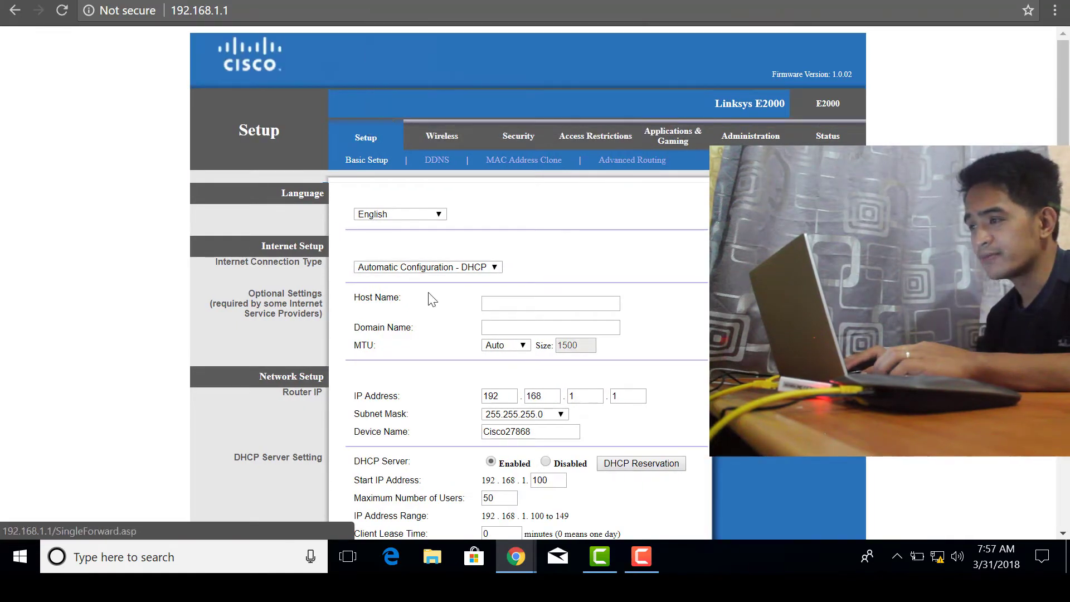
{"action": "left_click", "coordinate": [734, 137]}
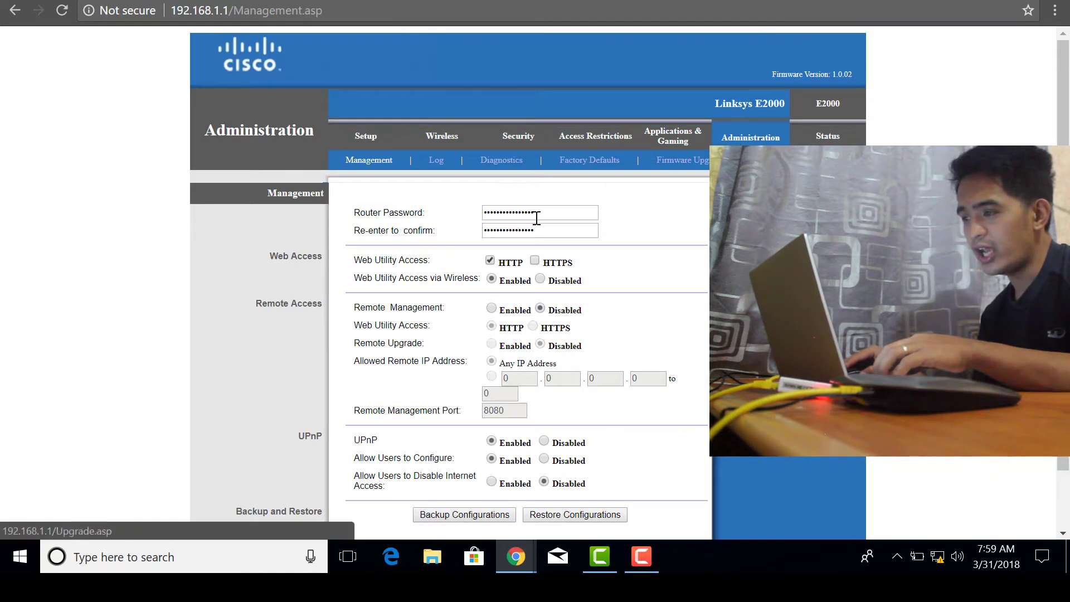
{"action": "left_click_drag", "start_coordinate": [567, 213], "coordinate": [479, 229]}
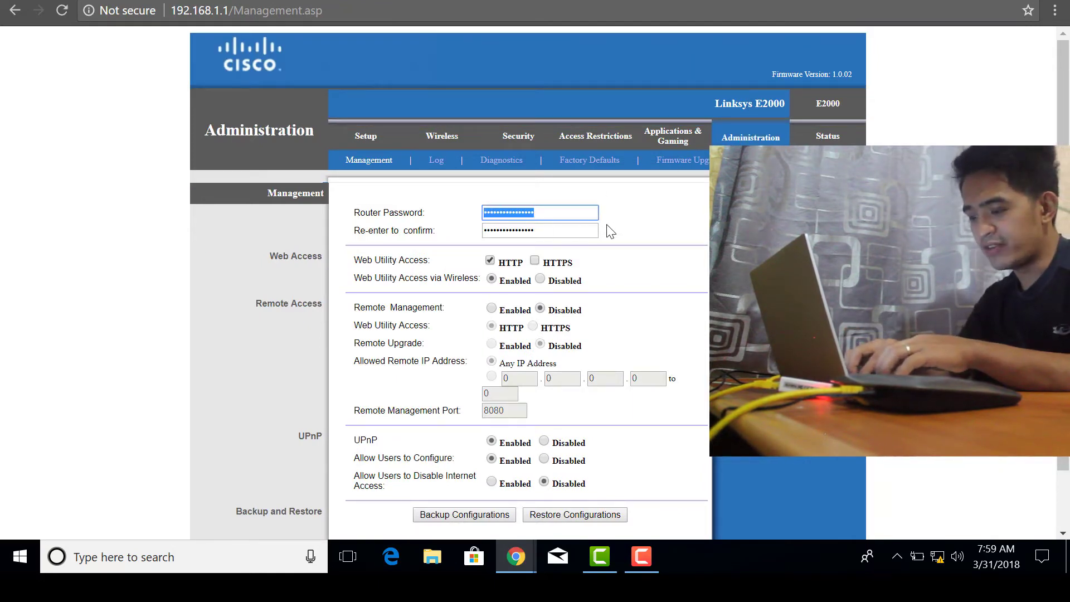
{"action": "key", "text": "BackSpace"}
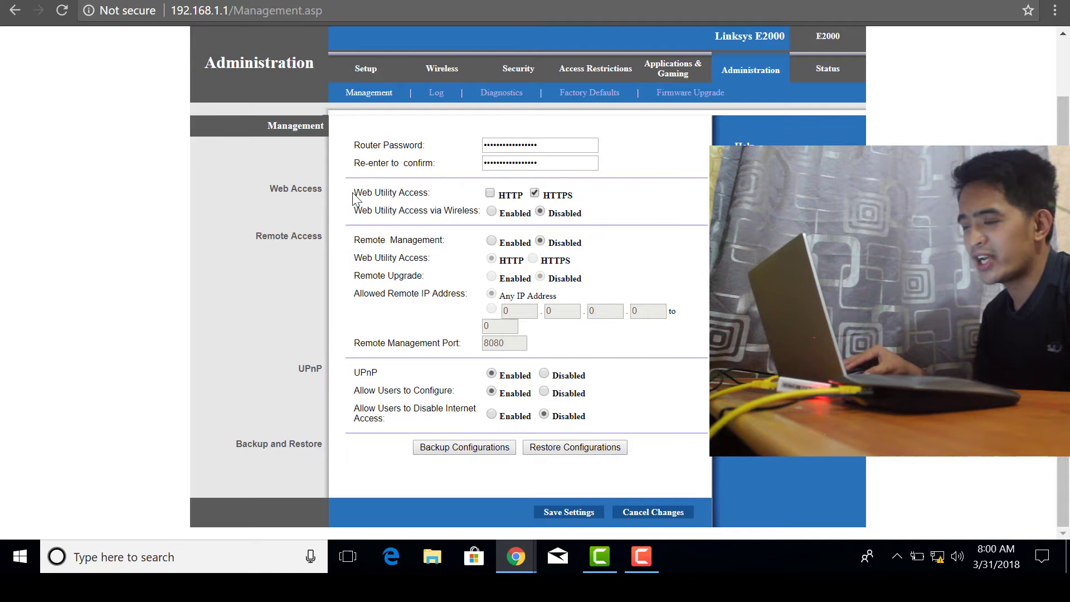
{"action": "left_click_drag", "start_coordinate": [362, 193], "coordinate": [450, 193]}
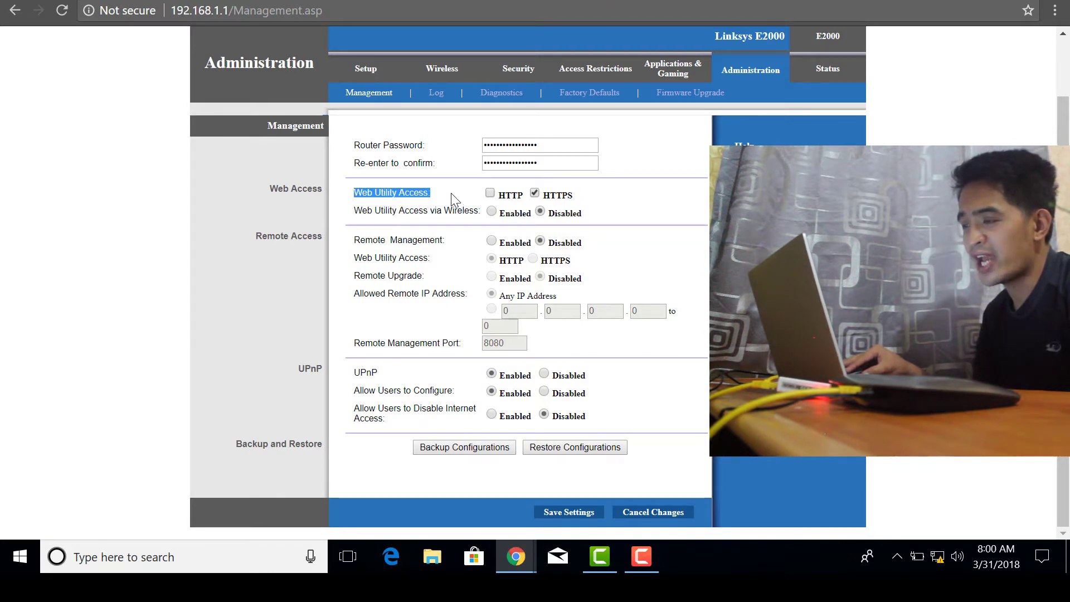
{"action": "left_click", "coordinate": [585, 198]}
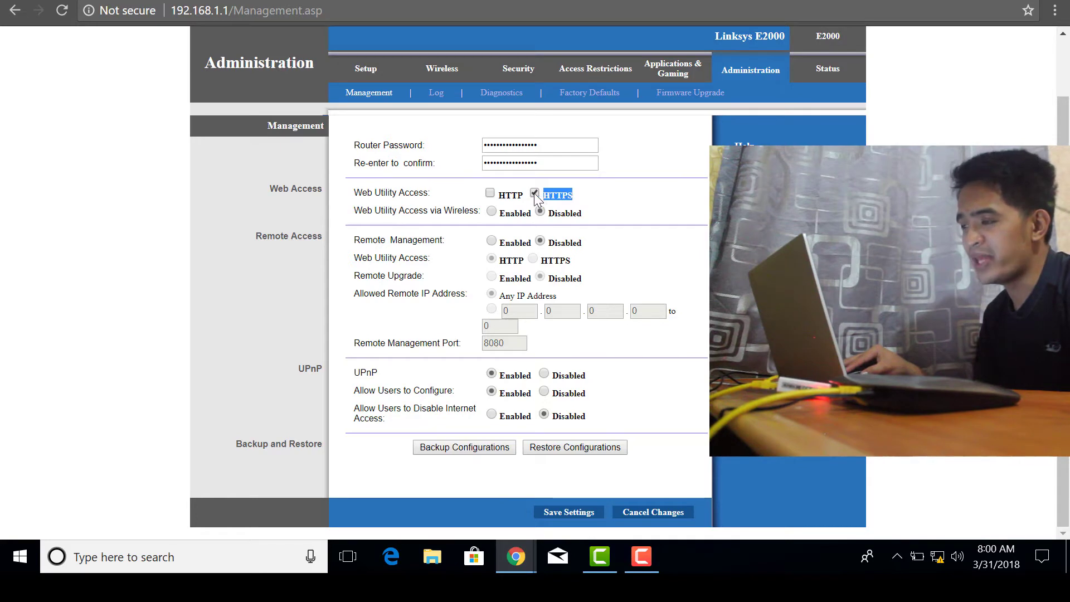
{"action": "left_click_drag", "start_coordinate": [510, 194], "coordinate": [513, 194]}
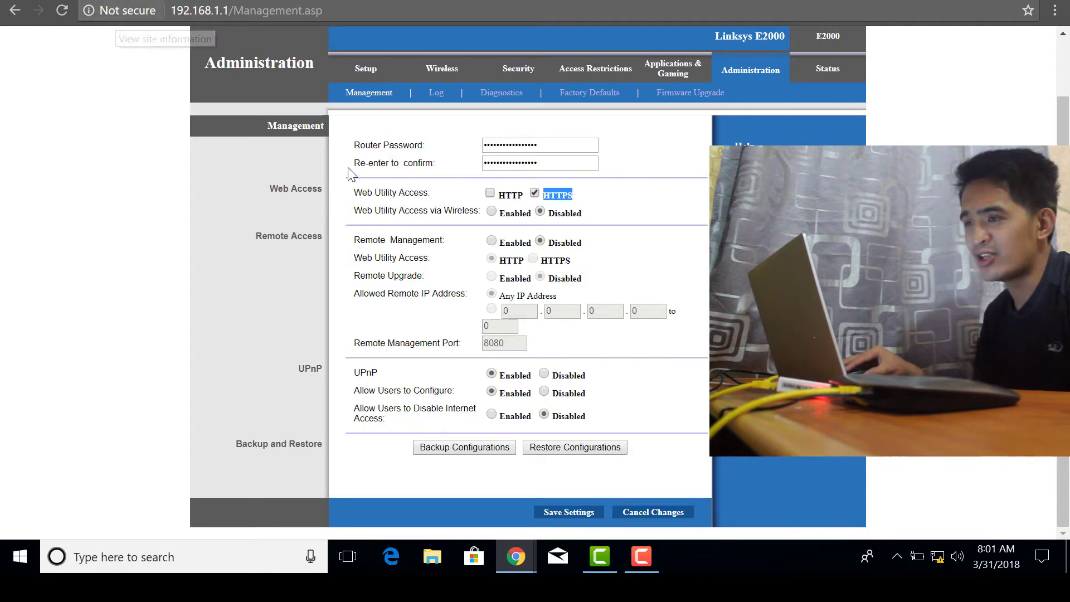
{"action": "mouse_move", "coordinate": [525, 196]}
{"action": "left_mouse_down"}
{"action": "mouse_move", "coordinate": [485, 199]}
{"action": "mouse_move", "coordinate": [524, 195]}
{"action": "left_mouse_up"}
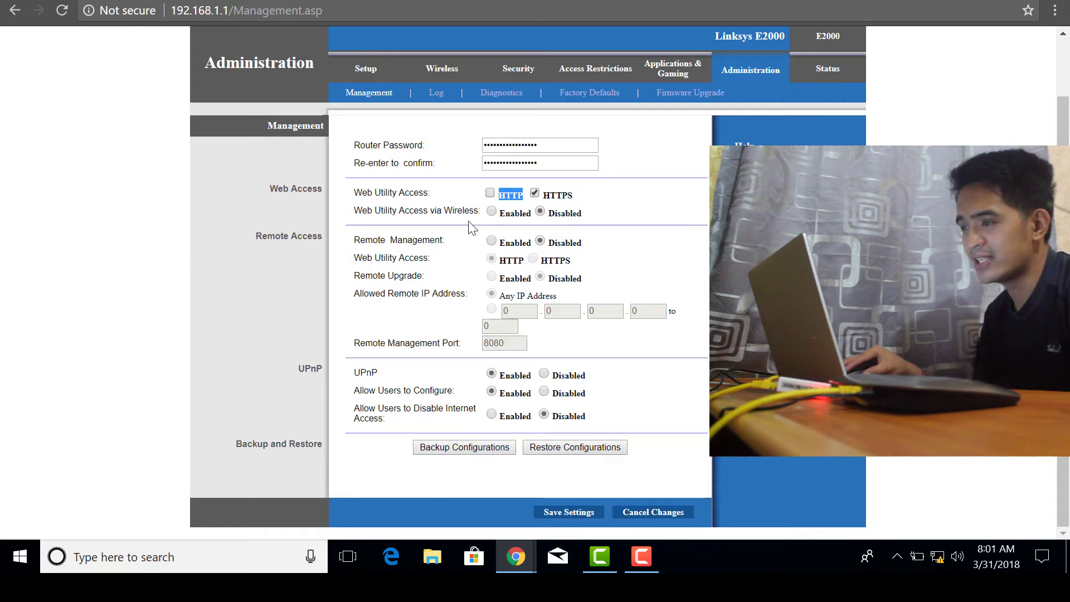
Save the password and HTTPS settings, then proceed past the certificate warning to 192.168.1.1
{"action": "left_click", "coordinate": [578, 510]}
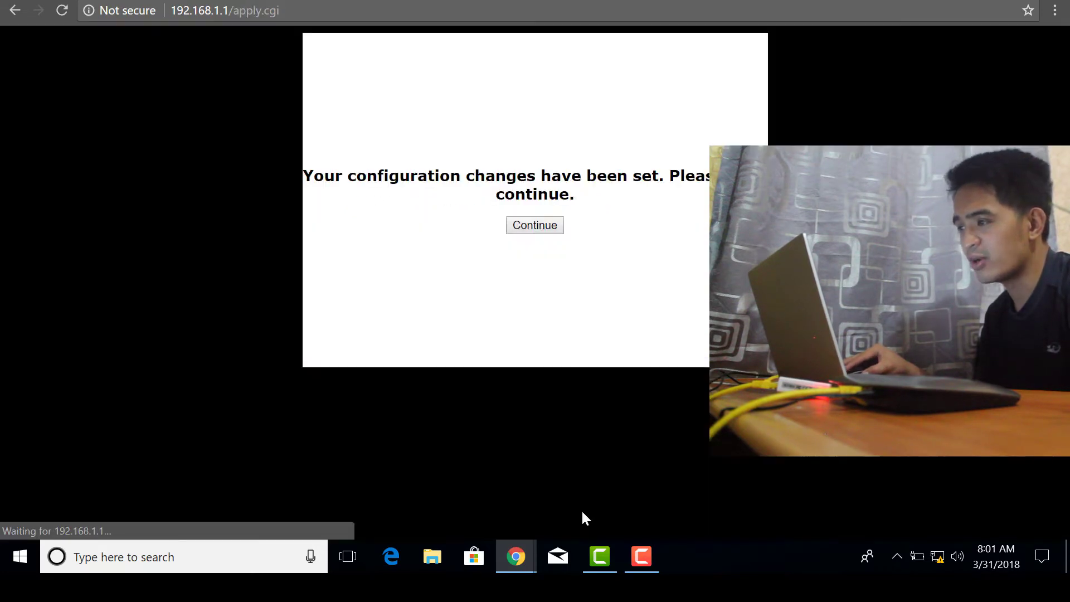
{"action": "left_click", "coordinate": [543, 224]}
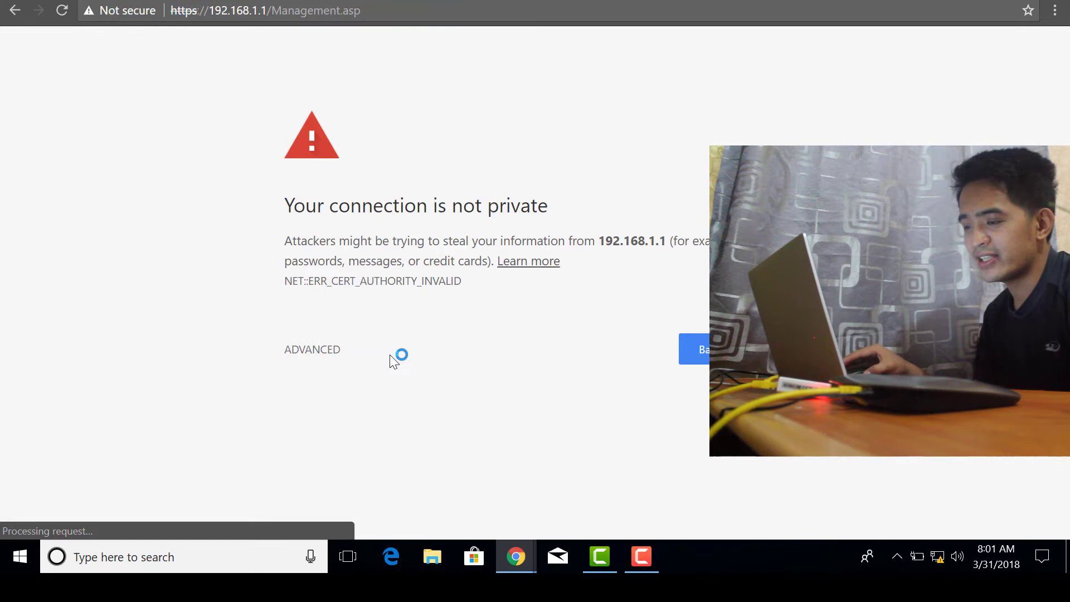
{"action": "left_click", "coordinate": [341, 350]}
{"action": "left_click", "coordinate": [377, 480]}
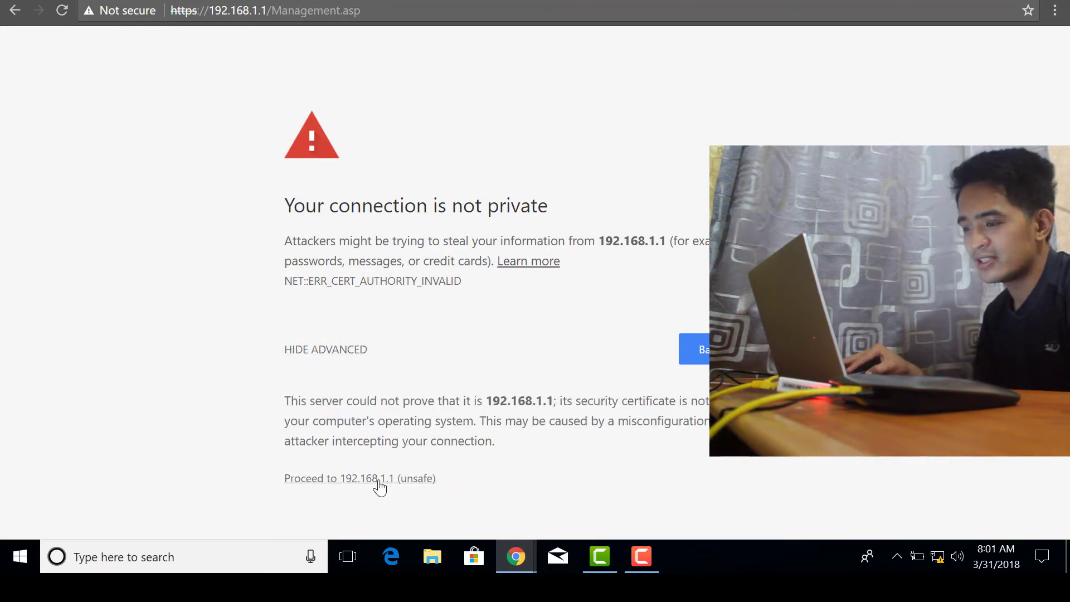
Sign in again over HTTPS with the admin username and password
{"action": "type", "text": "admin"}
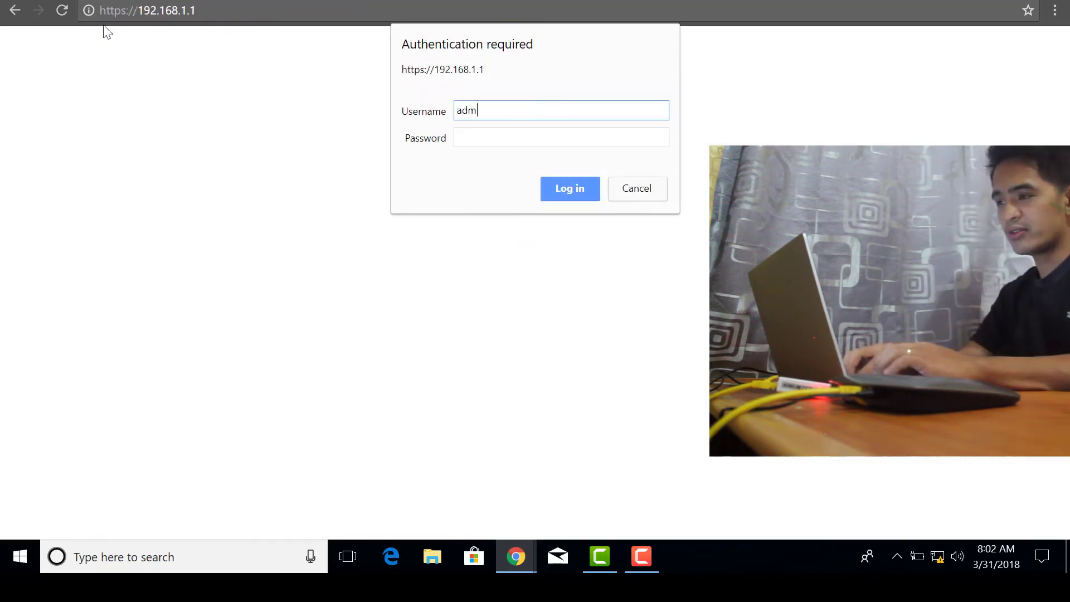
{"action": "left_click", "coordinate": [486, 137]}
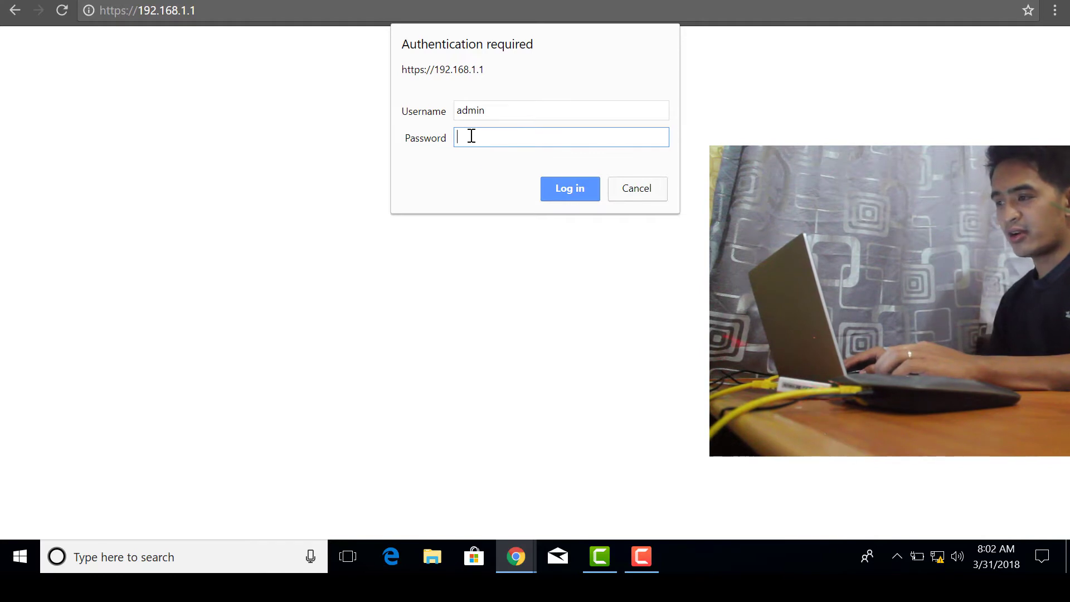
{"action": "type", "text": "admin"}
{"action": "type", "text": "••••••••••"}
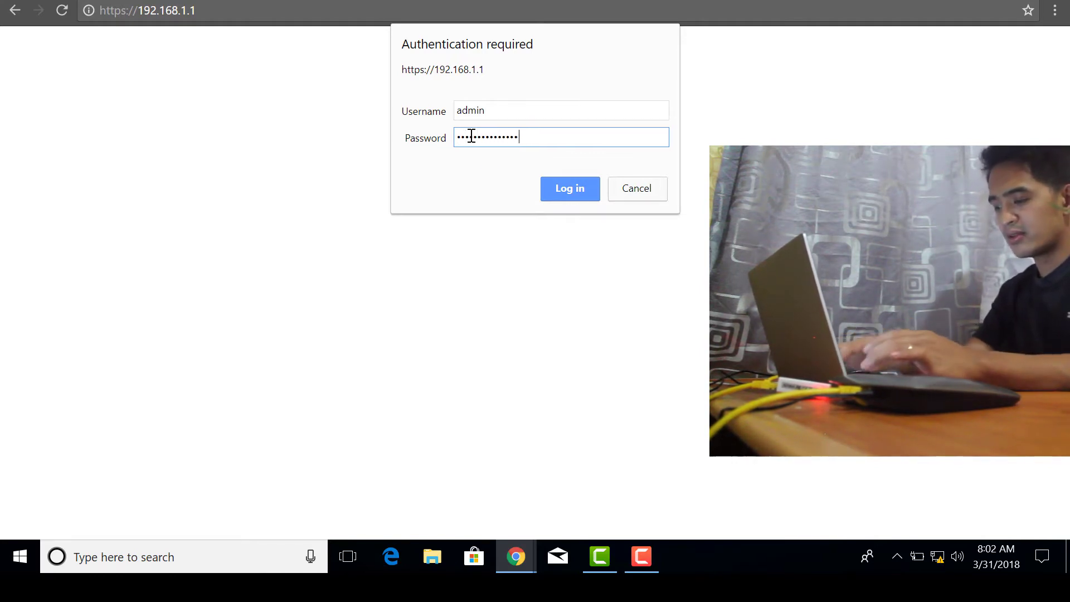
{"action": "key", "text": "Return"}
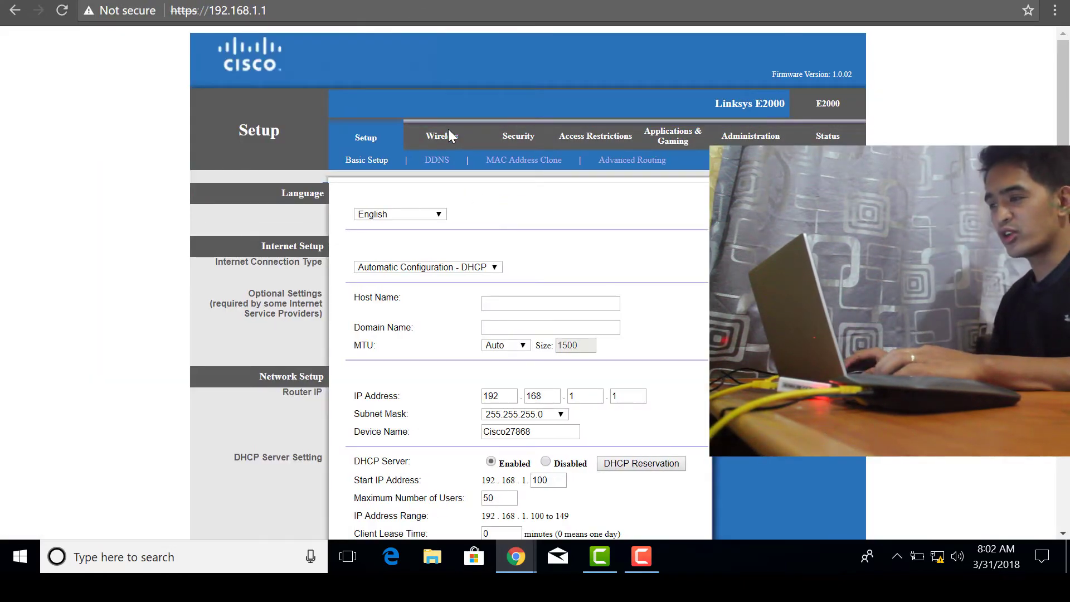
Rename the wireless network from Cisco27868 to mywifi and disable SSID broadcast
{"action": "left_click", "coordinate": [448, 131]}
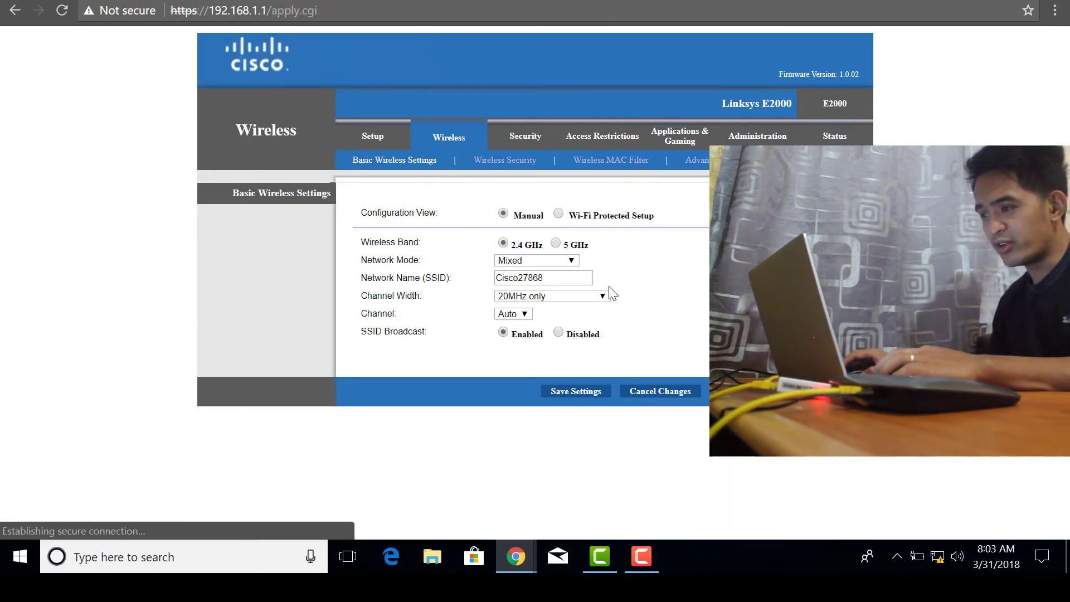
{"action": "left_click_drag", "start_coordinate": [591, 278], "coordinate": [496, 278]}
{"action": "key", "text": "BackSpace"}
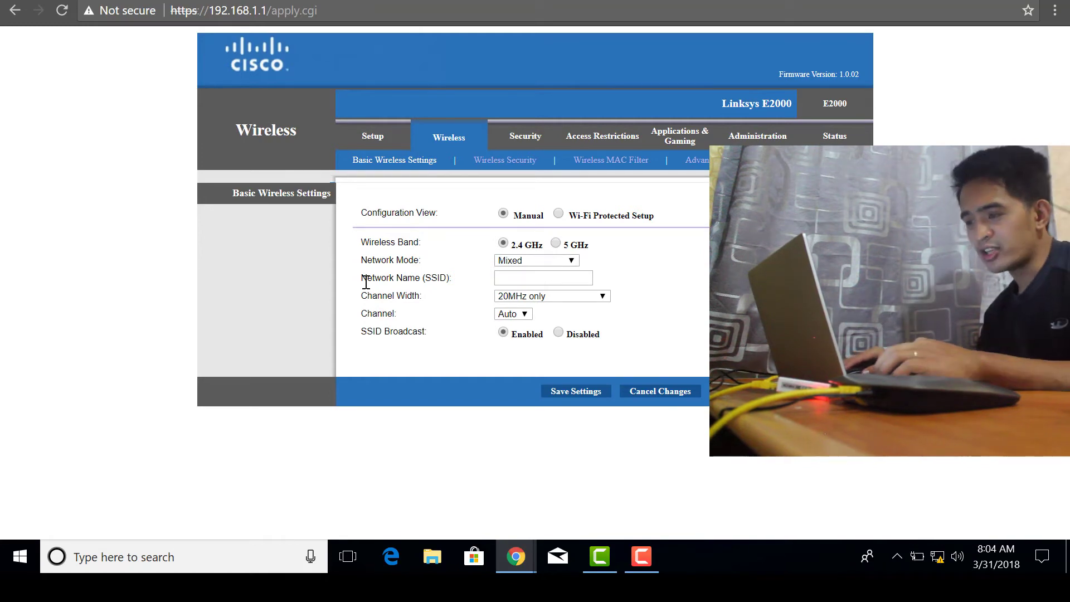
{"action": "left_click", "coordinate": [512, 278]}
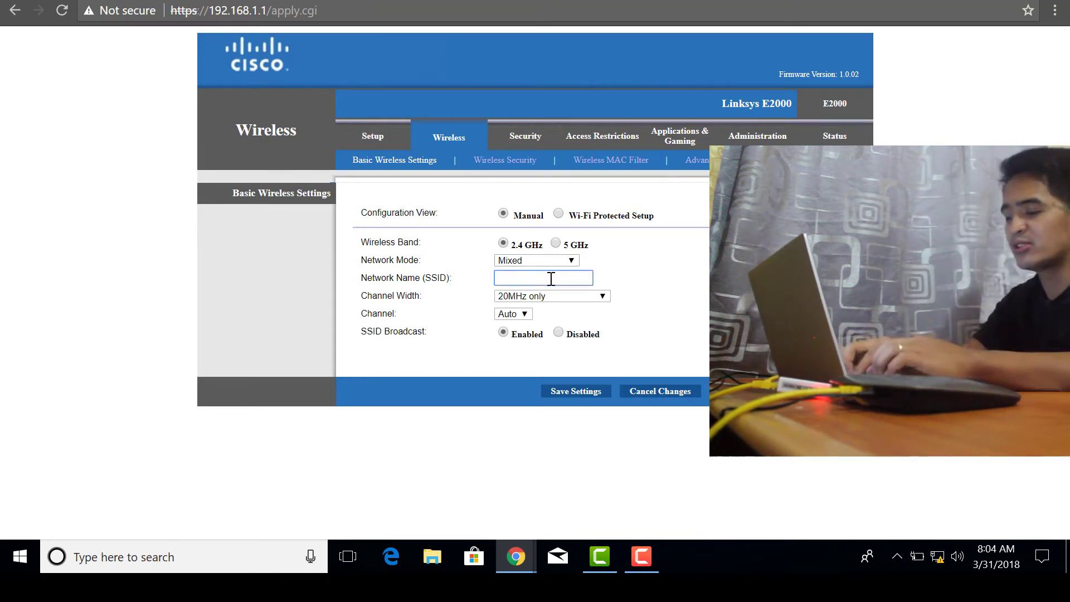
{"action": "type", "text": "mywifi"}
{"action": "left_click", "coordinate": [521, 351]}
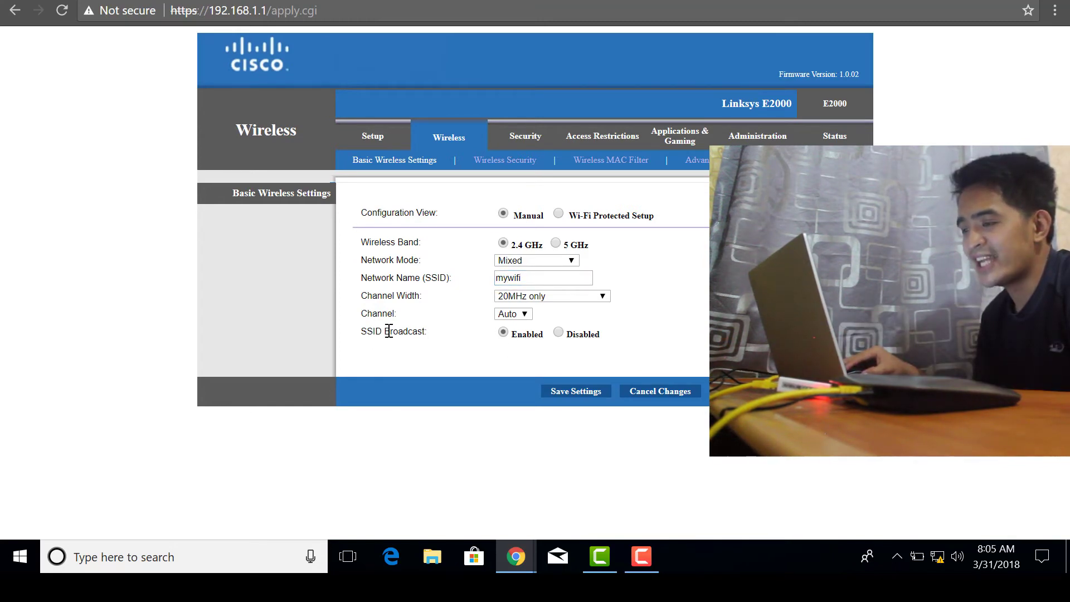
{"action": "left_click", "coordinate": [511, 354]}
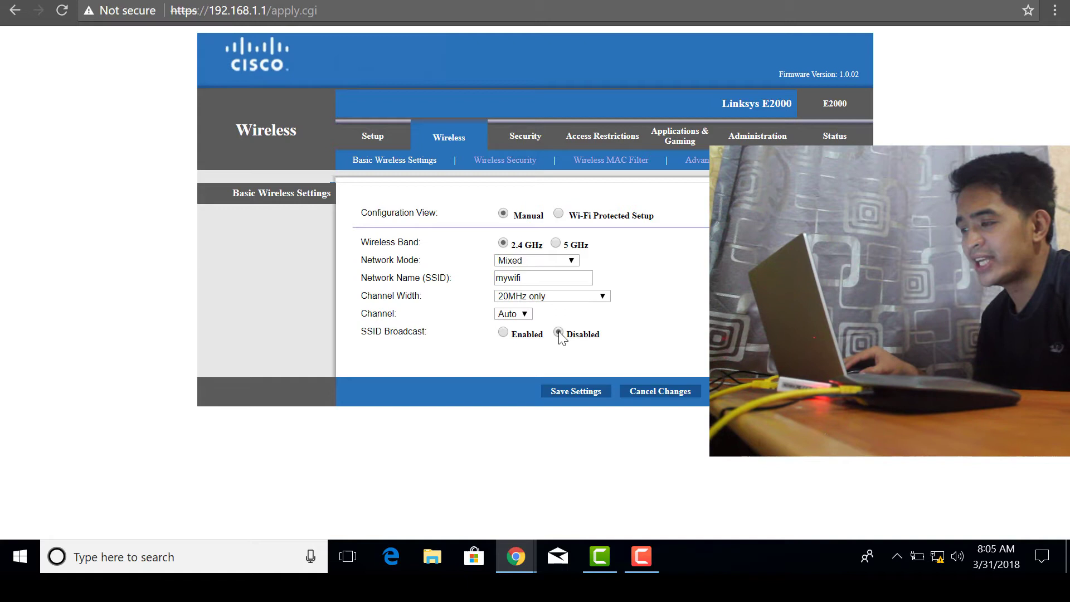
Review the mywifi network name, then save the basic wireless settings
{"action": "left_click_drag", "start_coordinate": [529, 278], "coordinate": [502, 277]}
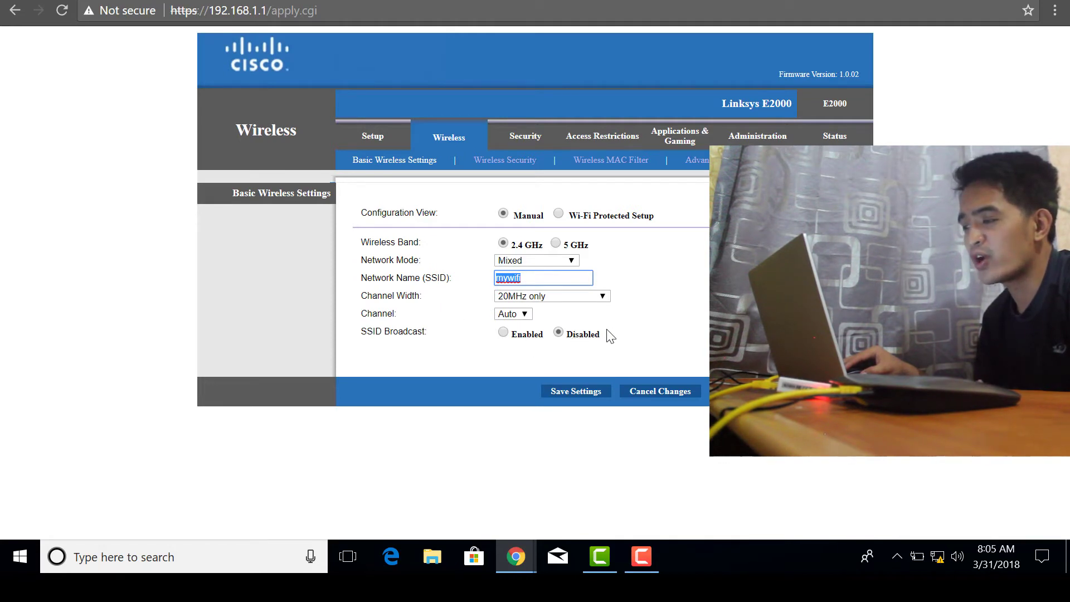
{"action": "left_click", "coordinate": [545, 280]}
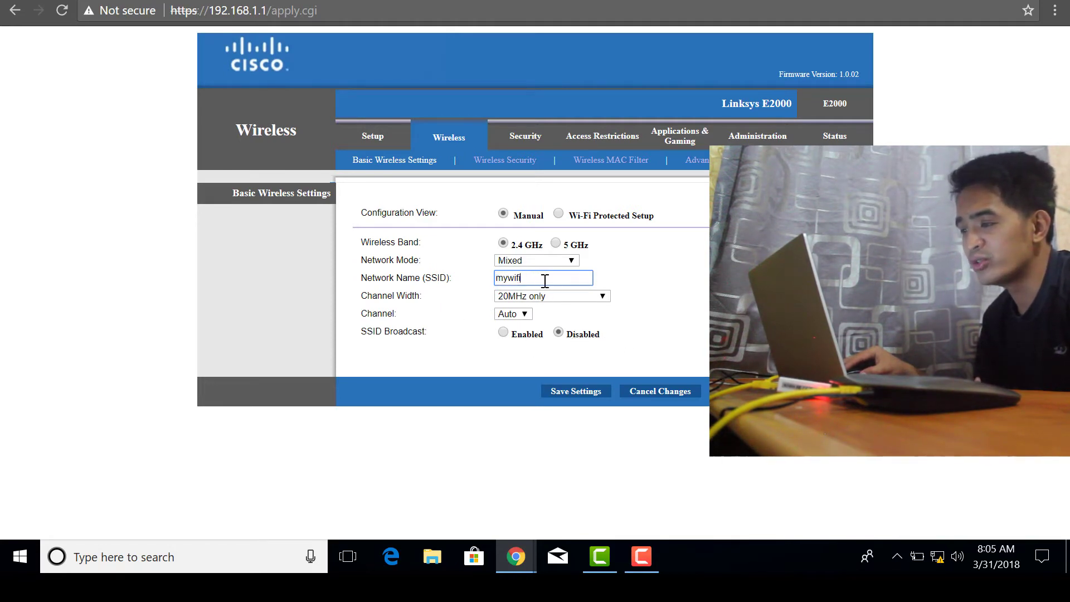
{"action": "left_click", "coordinate": [541, 276]}
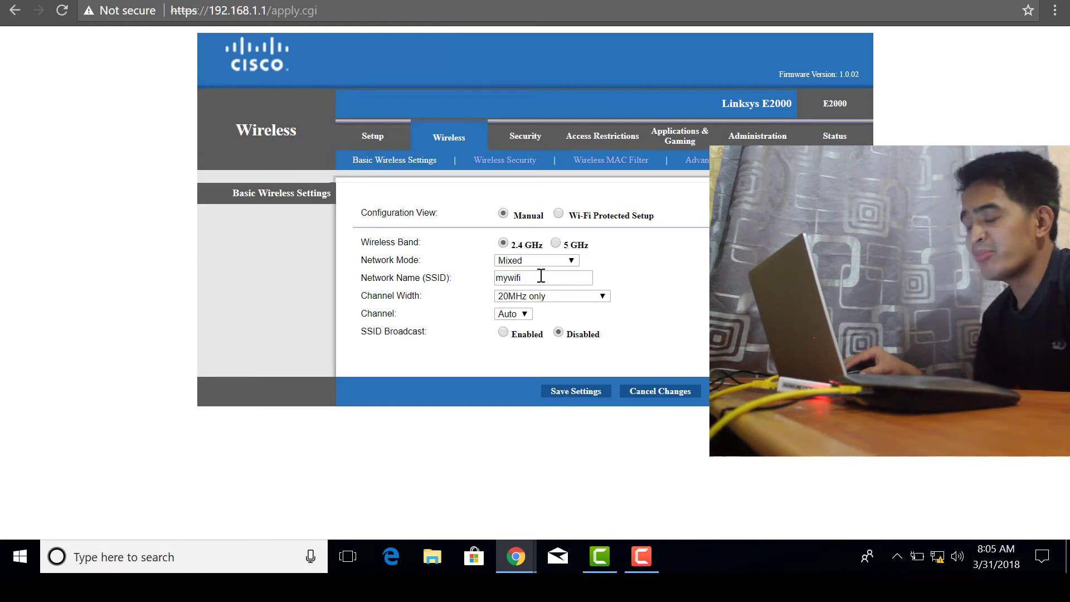
{"action": "left_click_drag", "start_coordinate": [541, 276], "coordinate": [508, 278]}
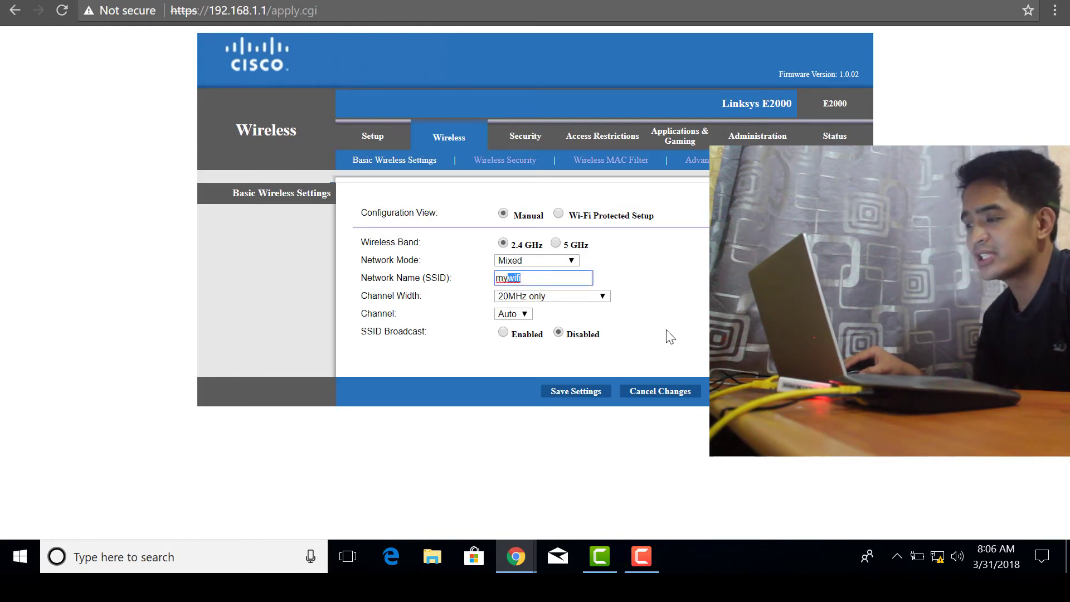
{"action": "left_click", "coordinate": [538, 277]}
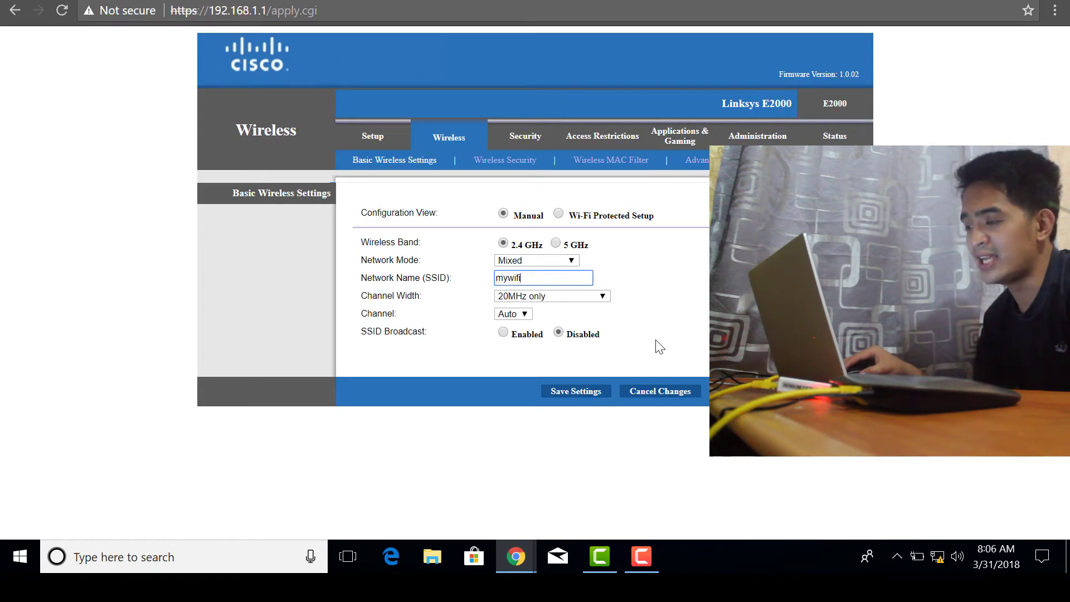
{"action": "left_click", "coordinate": [574, 393]}
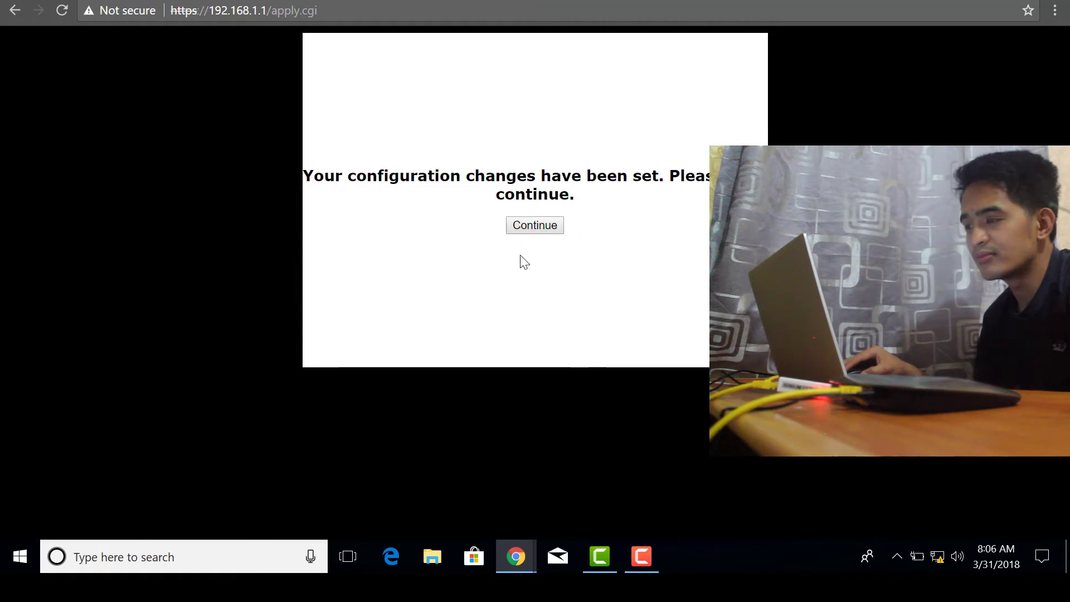
{"action": "left_click", "coordinate": [533, 225]}
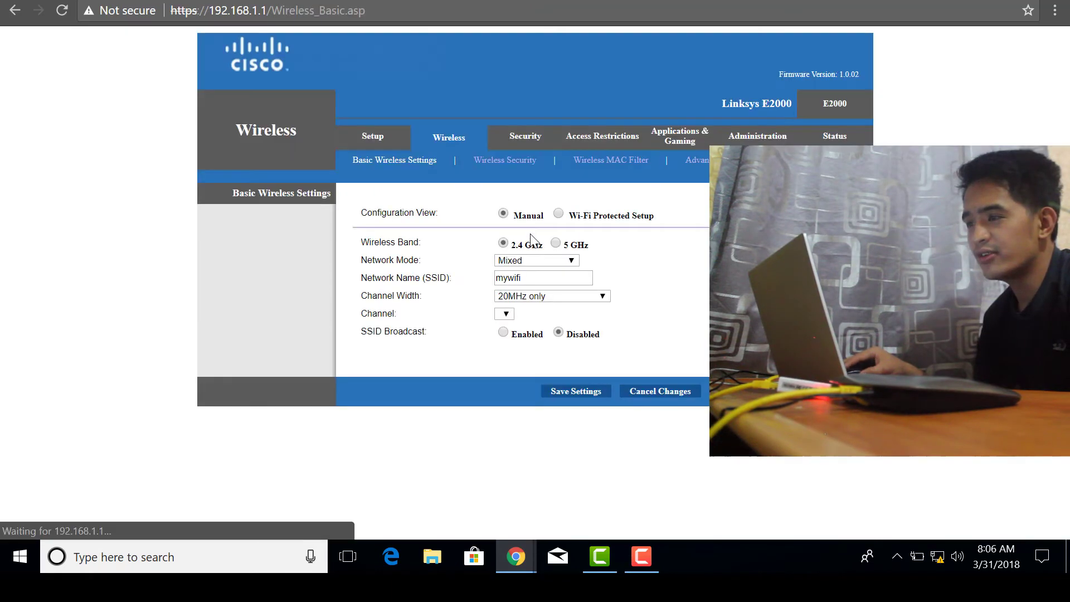
On Wireless Security, keep WPA2 Personal as the security mode
{"action": "left_click", "coordinate": [506, 160]}
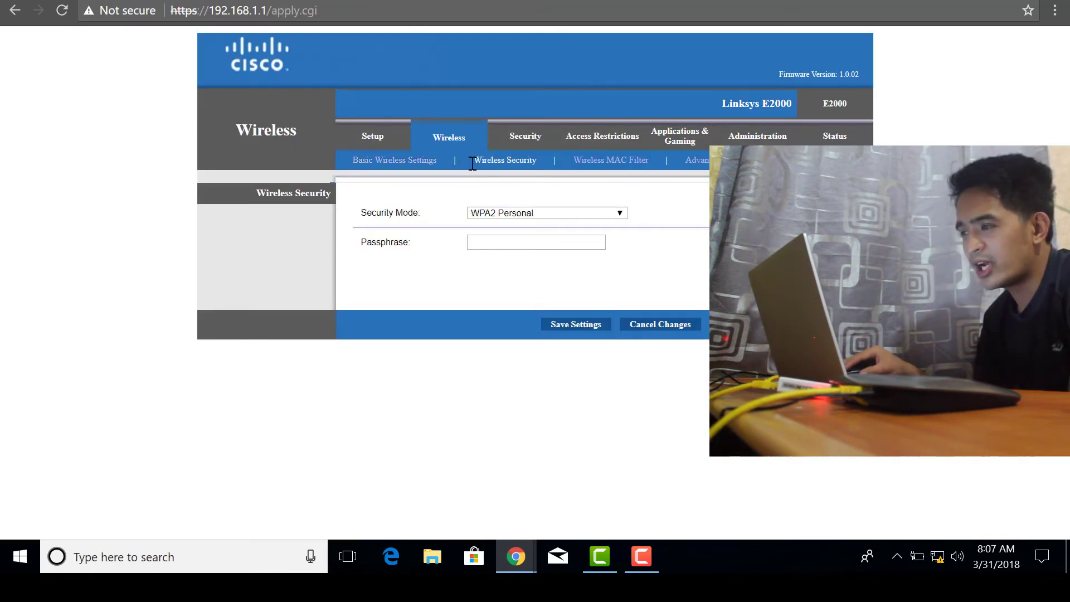
{"action": "left_click", "coordinate": [534, 214]}
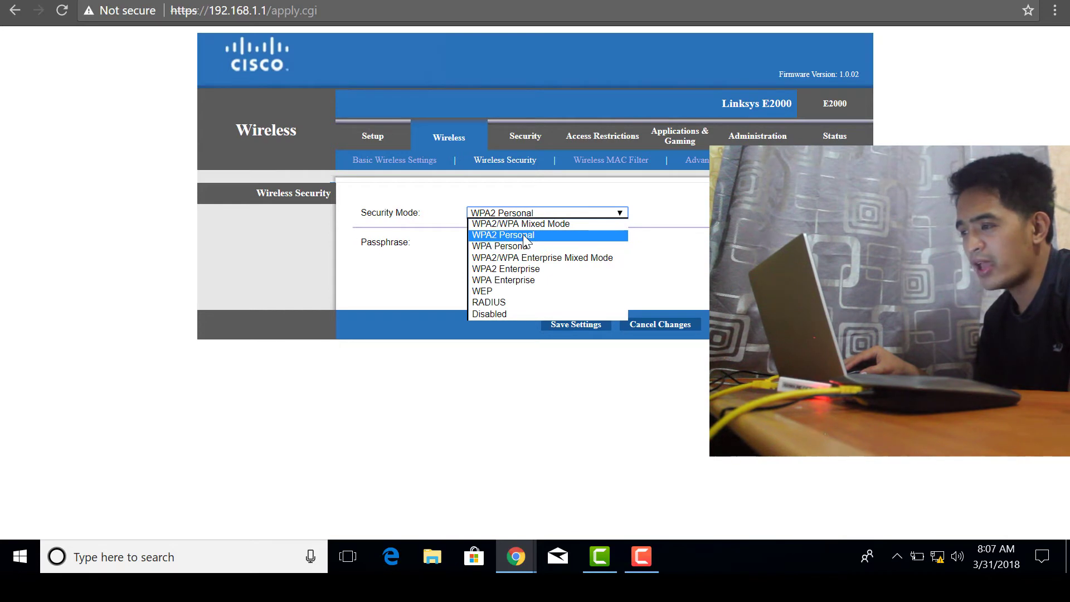
{"action": "left_click", "coordinate": [524, 236]}
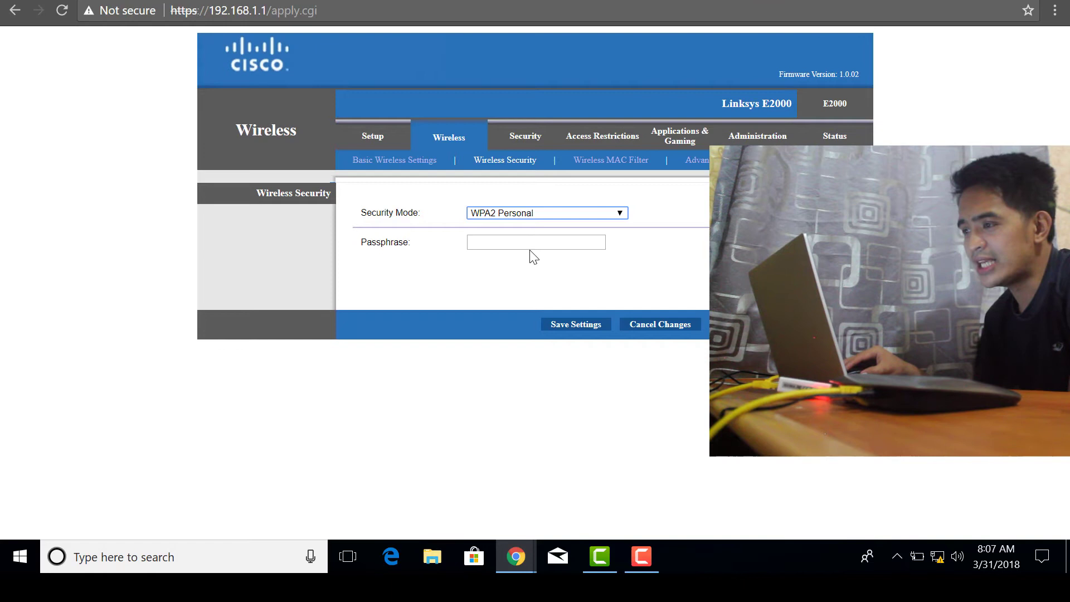
Enter the new wireless passphrase and save the security settings
{"action": "left_click", "coordinate": [533, 242]}
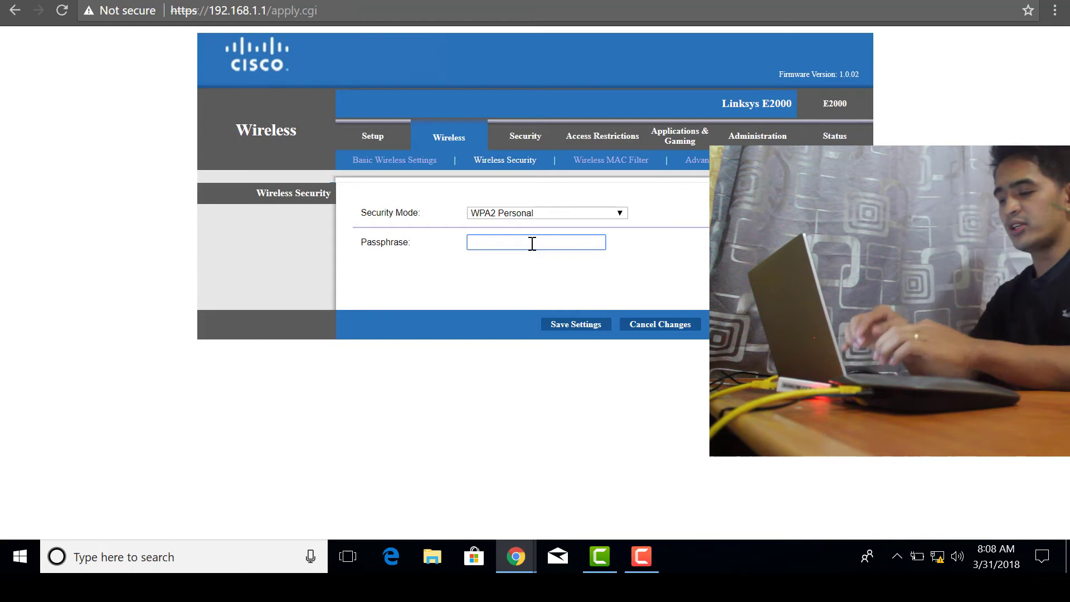
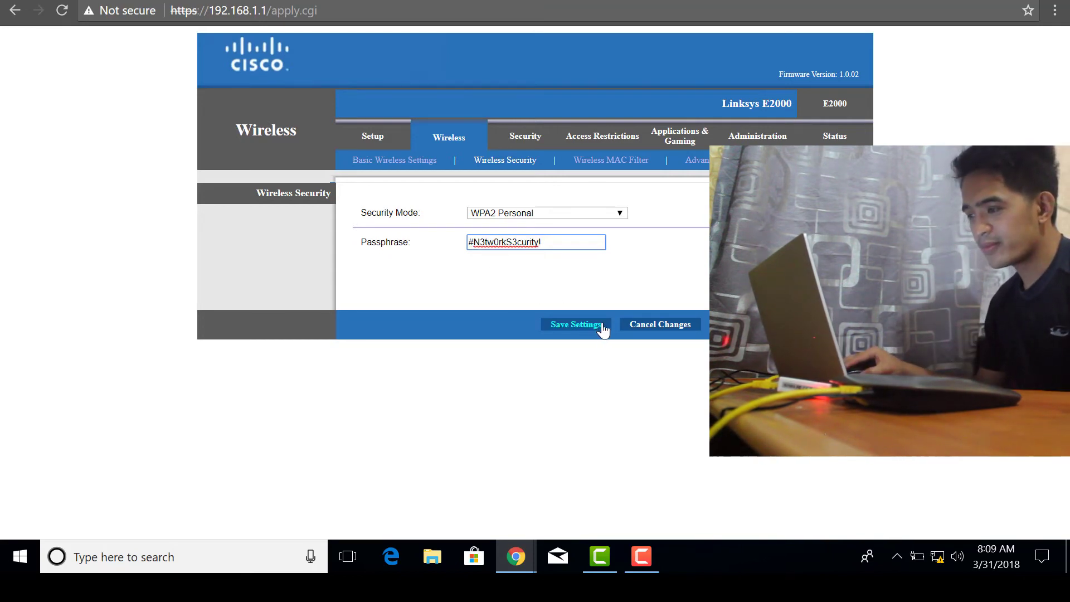
{"action": "left_click", "coordinate": [590, 328]}
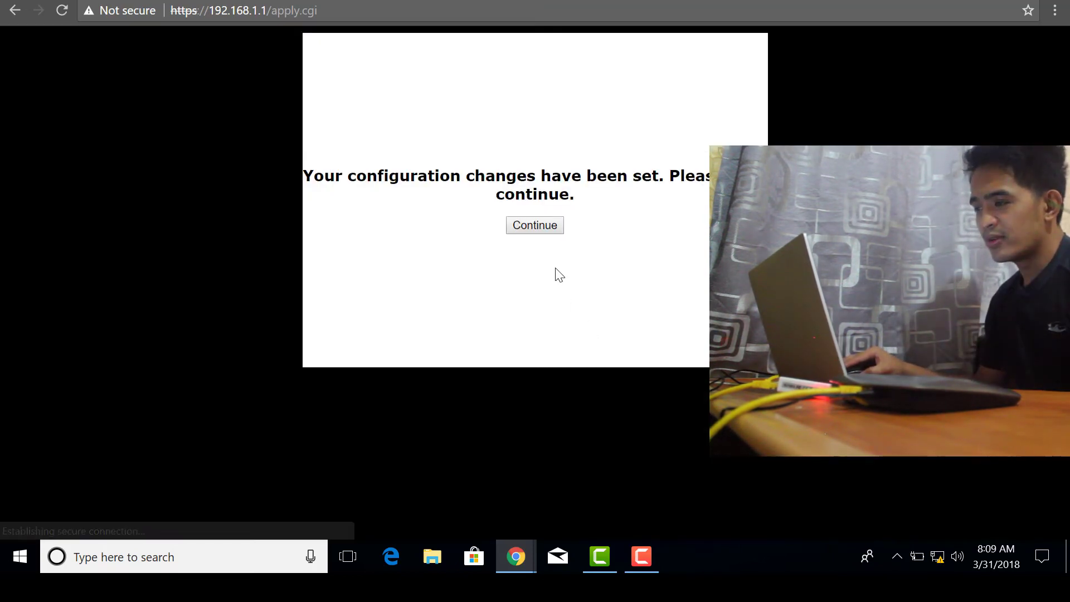
{"action": "left_click", "coordinate": [541, 231]}
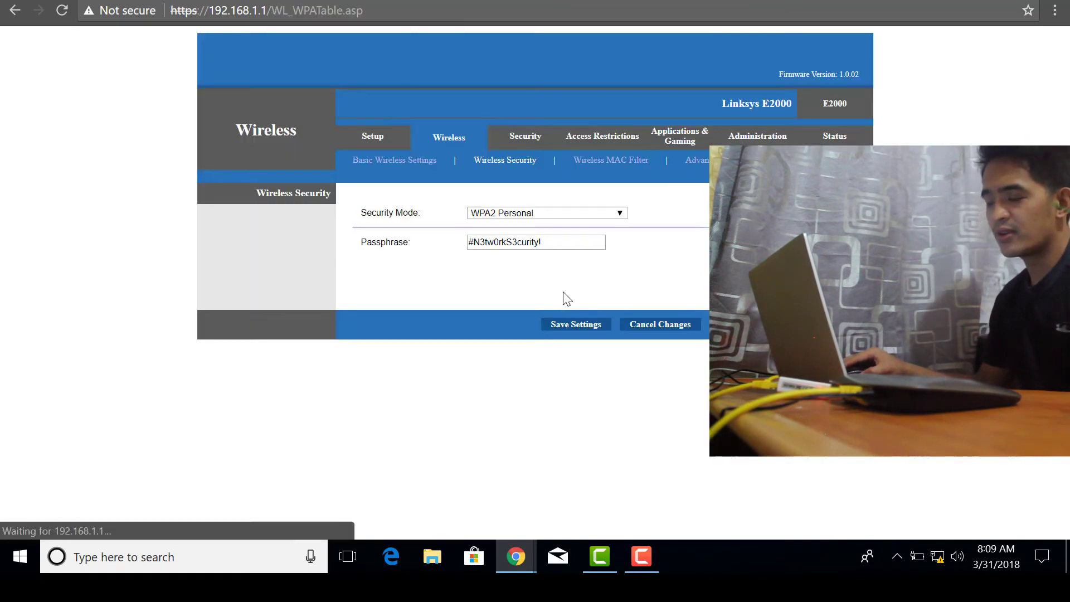
Enable wireless MAC filtering and compare the Prevent and Permit options
{"action": "left_click", "coordinate": [620, 159]}
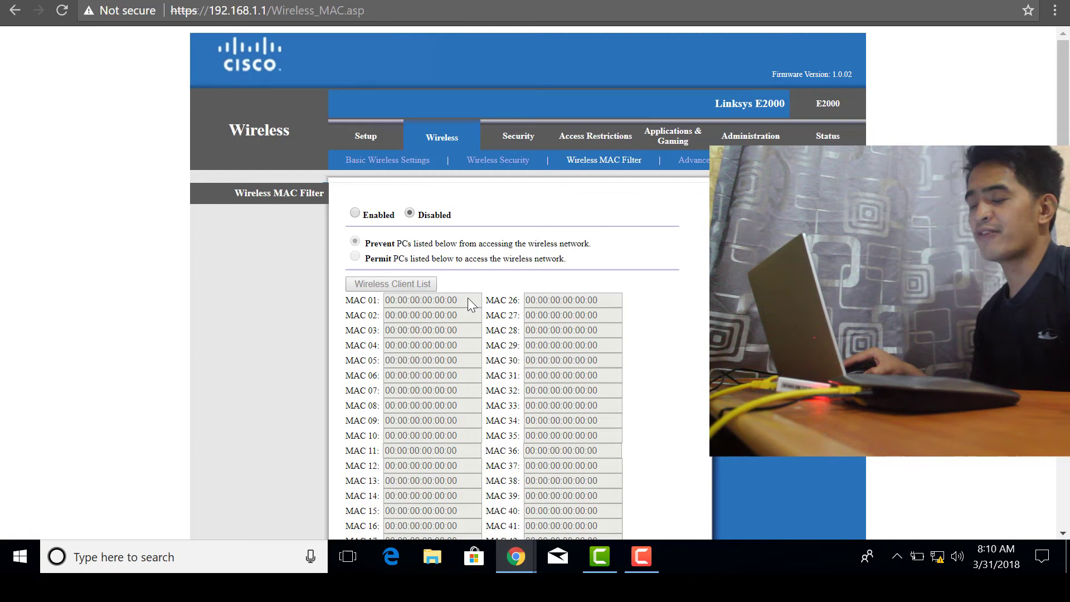
{"action": "left_click", "coordinate": [355, 213]}
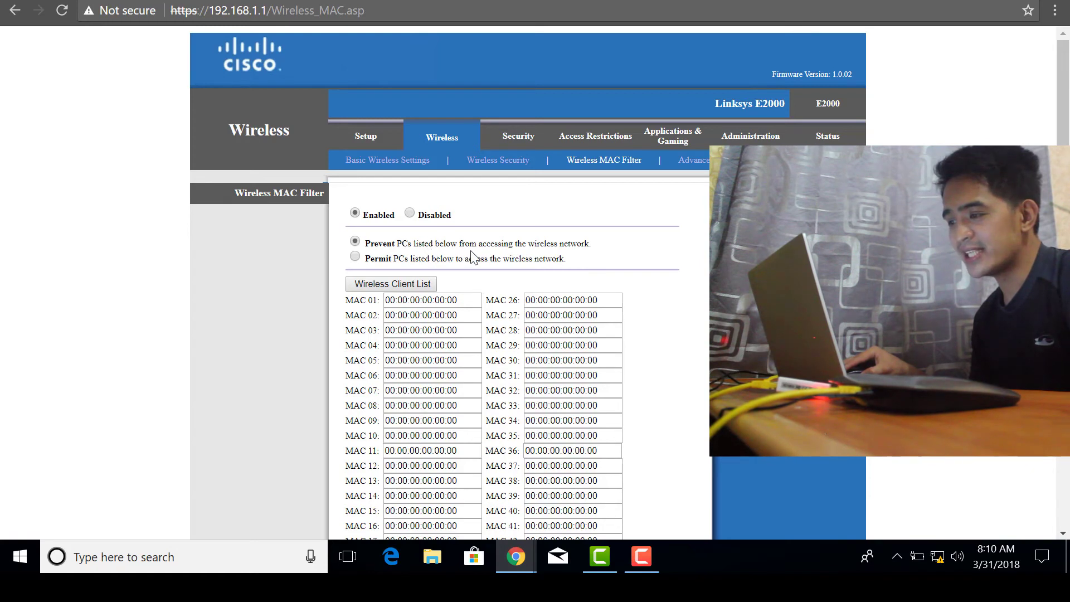
{"action": "left_click_drag", "start_coordinate": [458, 296], "coordinate": [382, 301]}
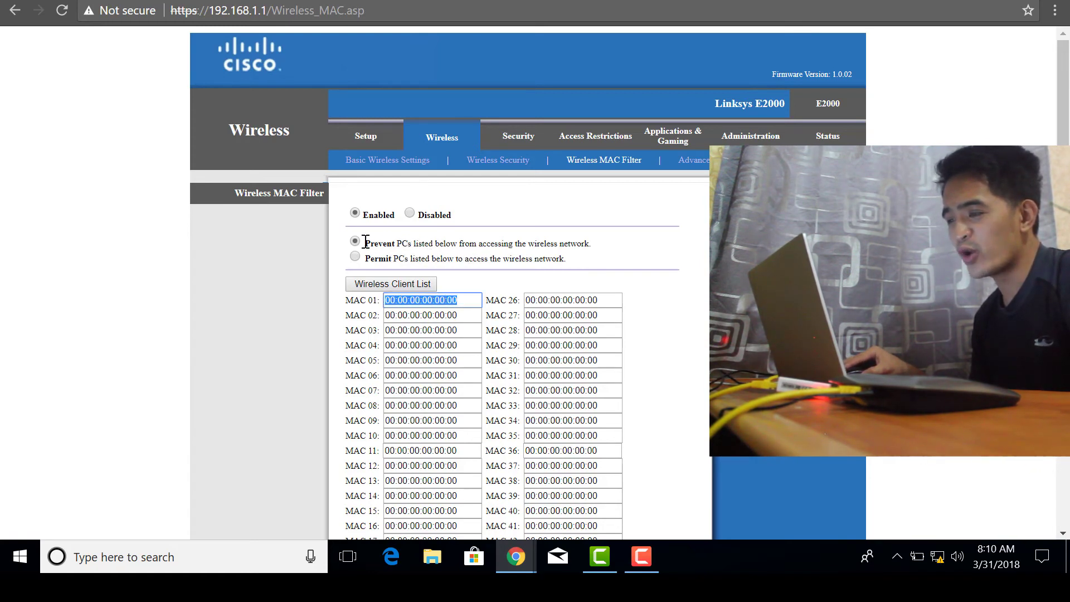
{"action": "left_click_drag", "start_coordinate": [375, 243], "coordinate": [434, 243]}
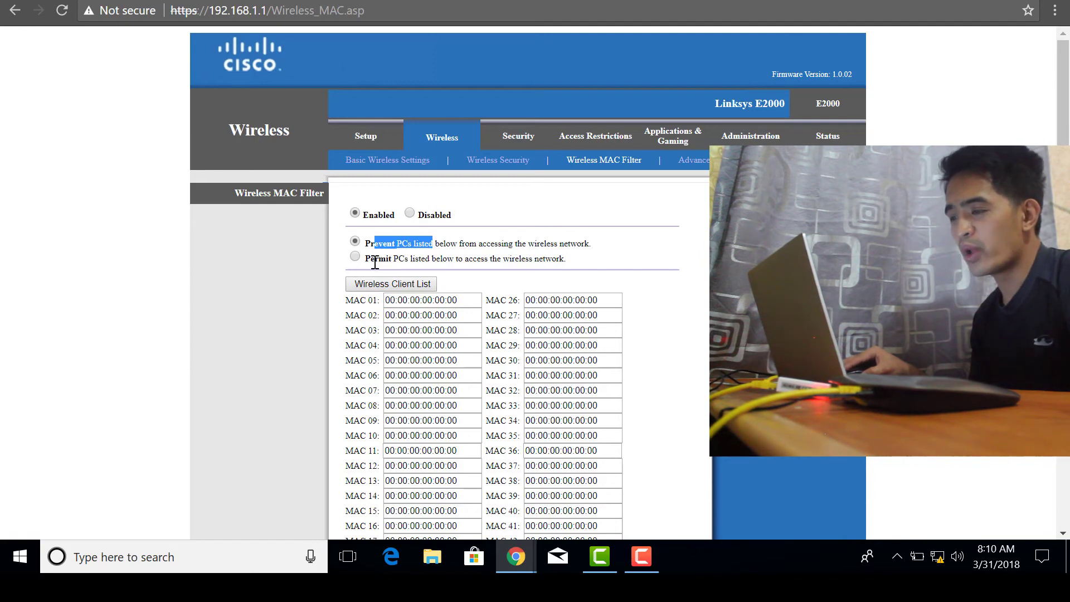
{"action": "left_click_drag", "start_coordinate": [374, 259], "coordinate": [433, 260]}
{"action": "left_click", "coordinate": [485, 270]}
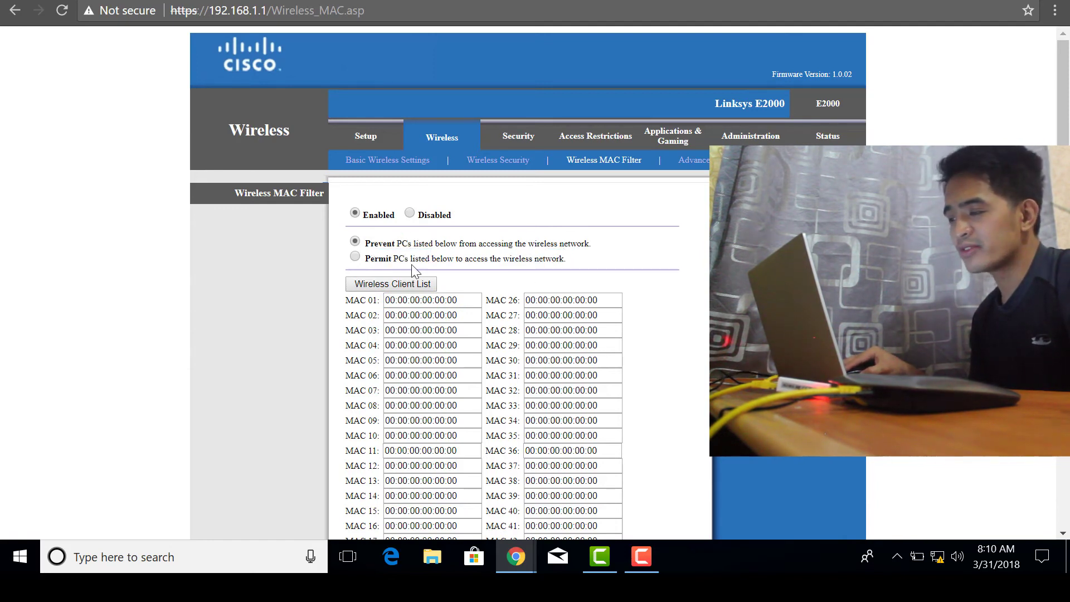
Choose 'Permit PCs listed below' and point out the MAC 01 entry field
{"action": "left_click", "coordinate": [373, 259], "text": "shift"}
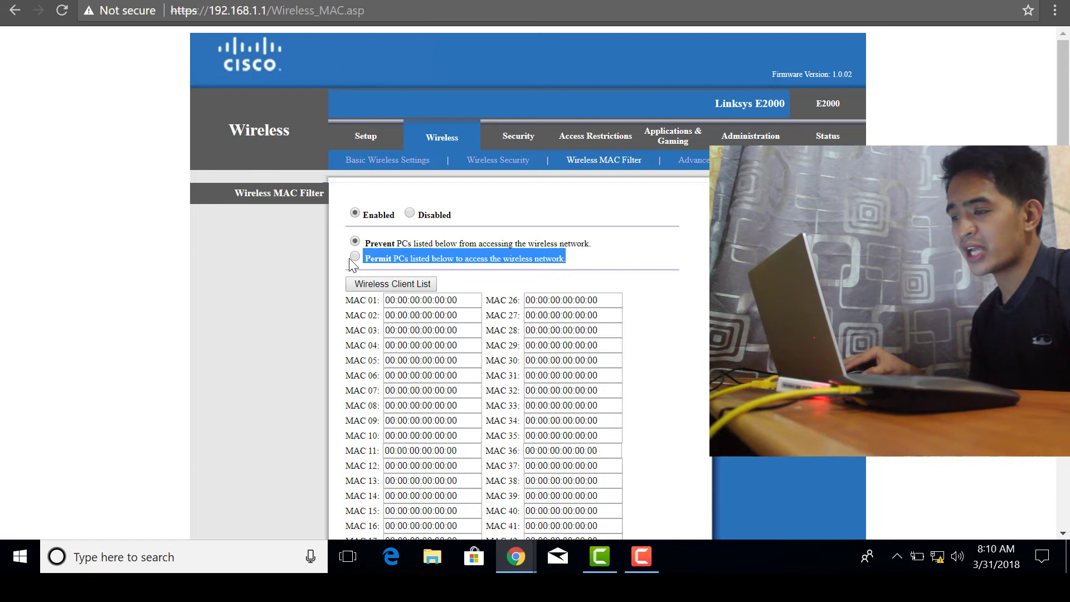
{"action": "left_click", "coordinate": [354, 256]}
{"action": "left_click_drag", "start_coordinate": [466, 300], "coordinate": [384, 300]}
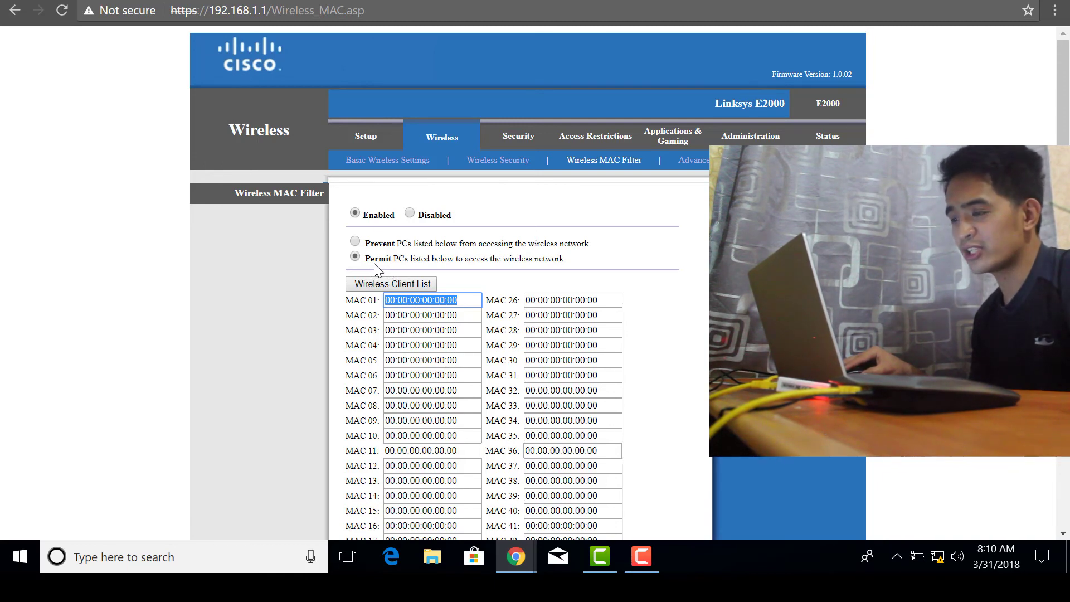
{"action": "mouse_move", "coordinate": [390, 301]}
{"action": "left_mouse_down"}
{"action": "mouse_move", "coordinate": [467, 306]}
{"action": "mouse_move", "coordinate": [383, 301]}
{"action": "left_mouse_up"}
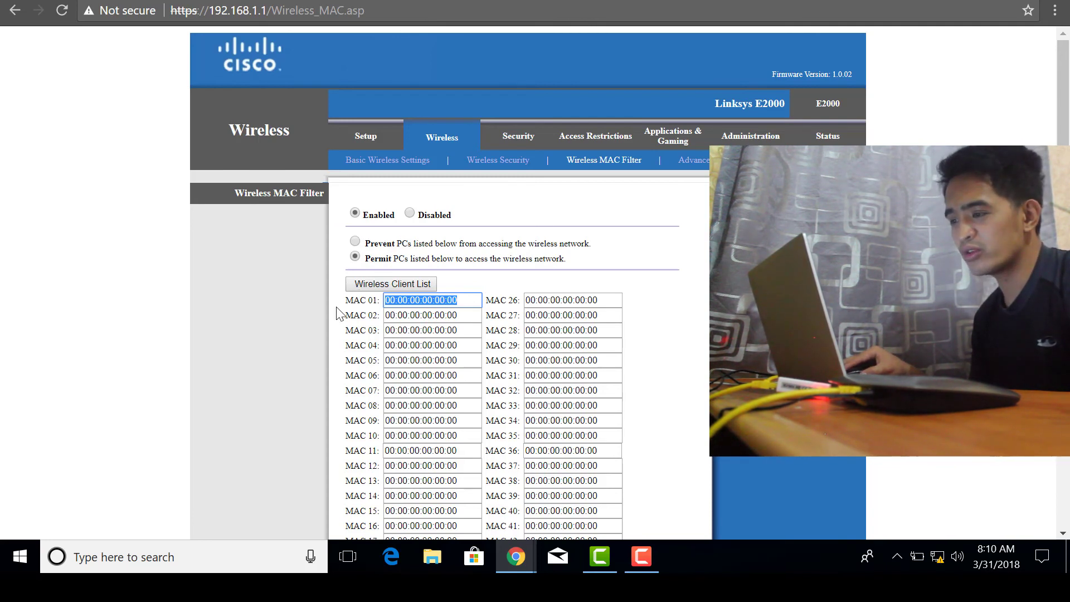
{"action": "left_click_drag", "start_coordinate": [350, 299], "coordinate": [399, 298]}
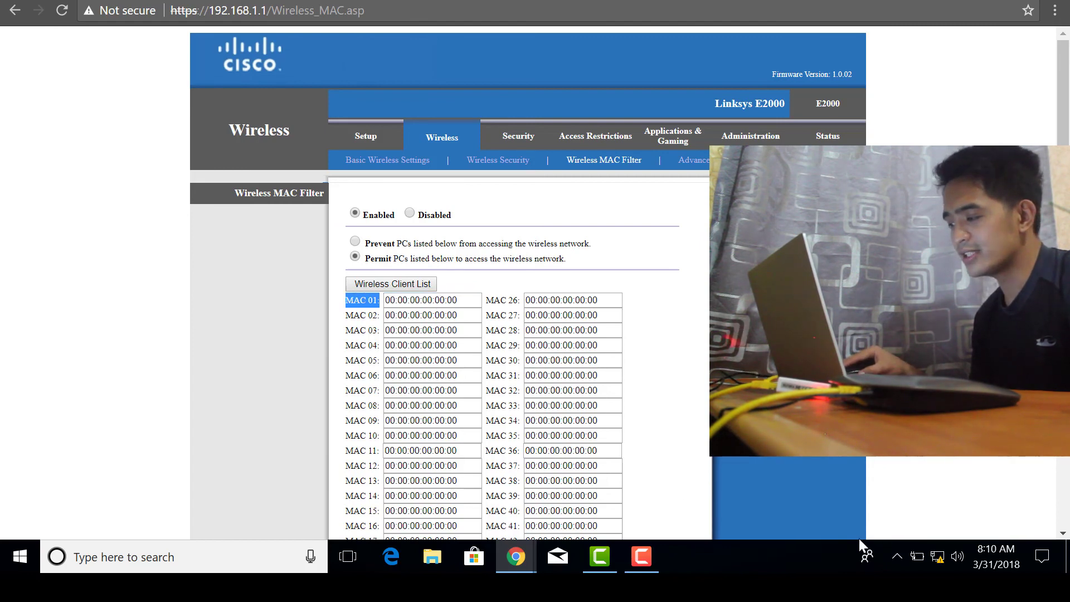
{"action": "left_click", "coordinate": [242, 566]}
{"action": "type", "text": "cmd"}
{"action": "key", "text": "Return"}
{"action": "type", "text": "ipco"}
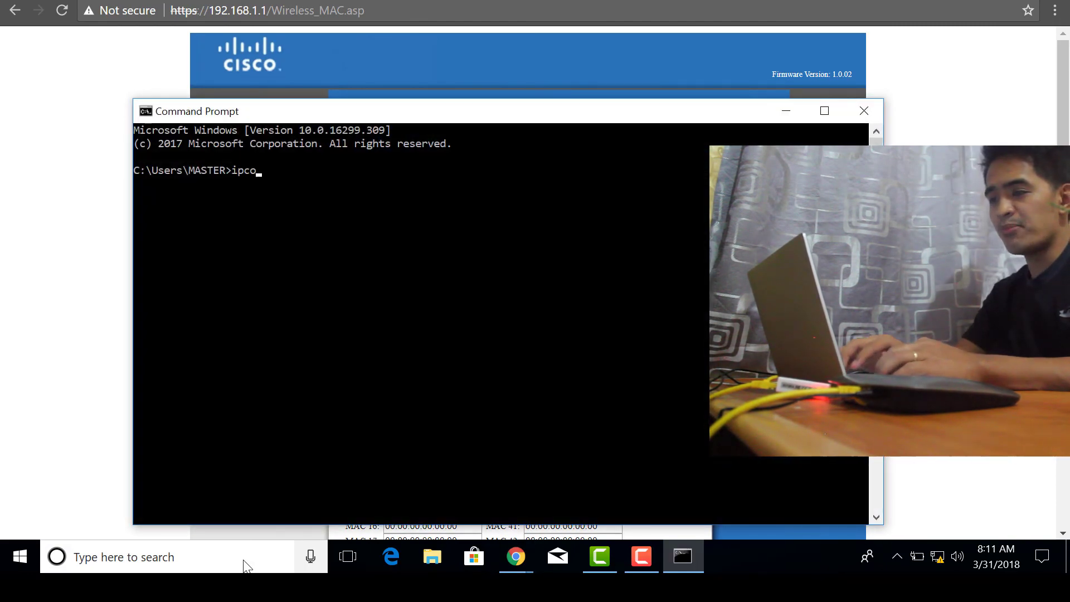
{"action": "type", "text": "nfig /all"}
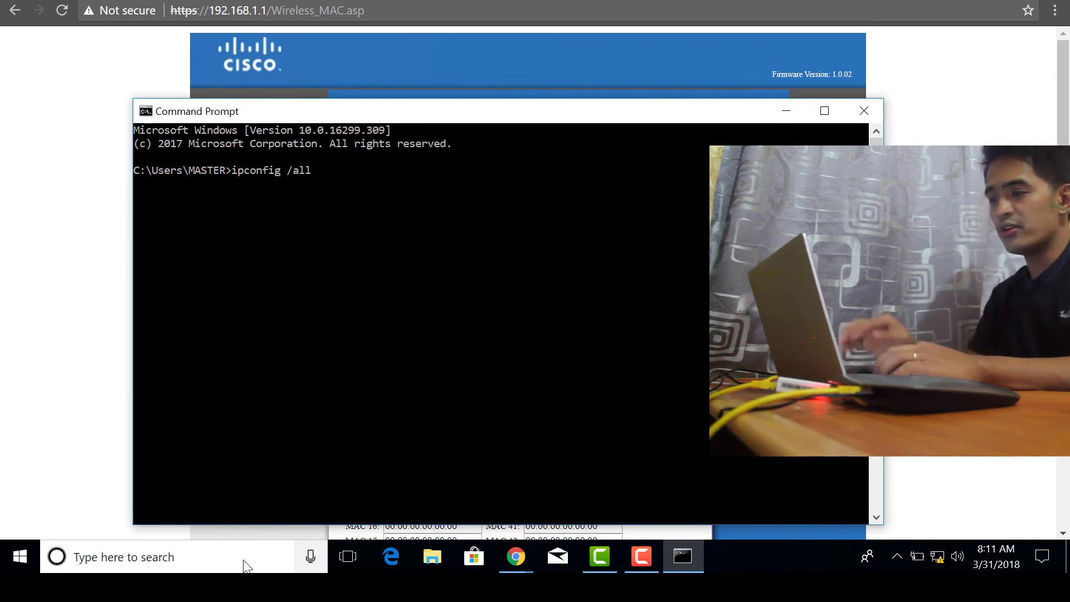
{"action": "key", "text": "Return"}
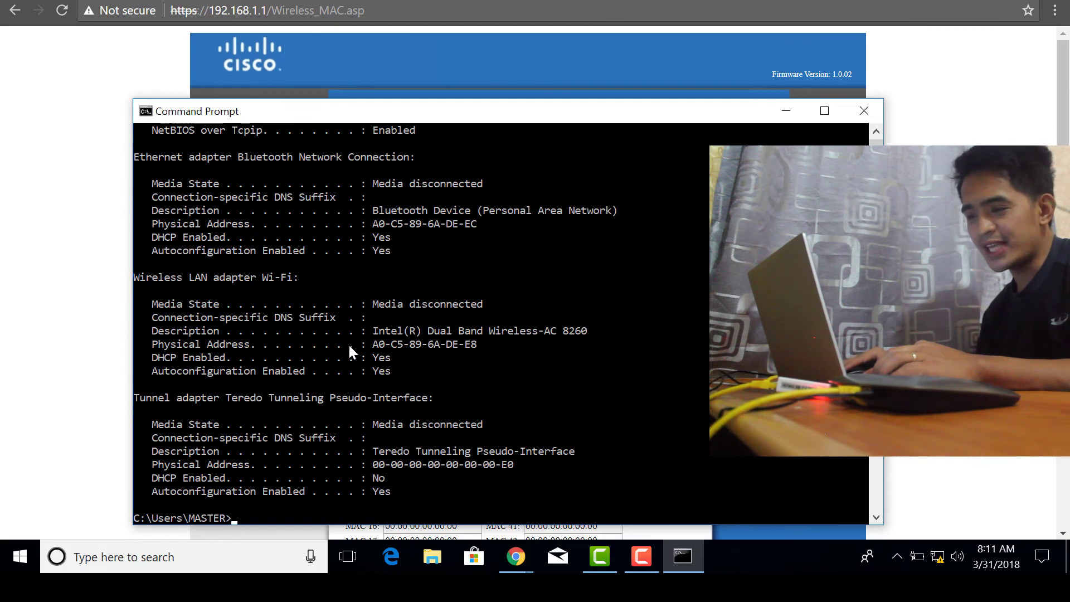
{"action": "left_click_drag", "start_coordinate": [480, 344], "coordinate": [377, 346]}
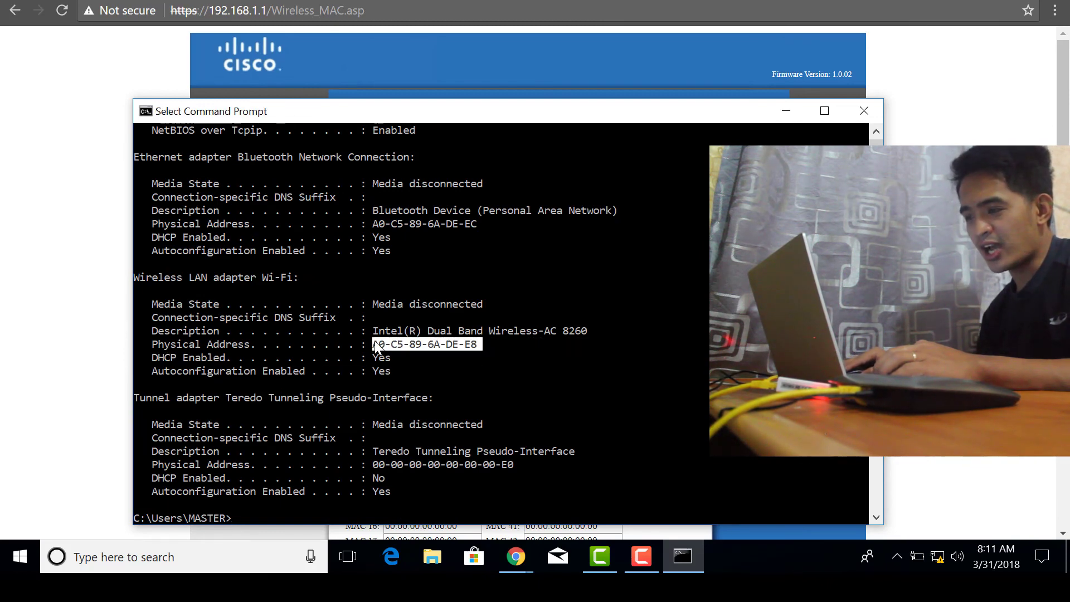
{"action": "key", "text": "ctrl+c"}
{"action": "key", "text": "alt+Tab"}
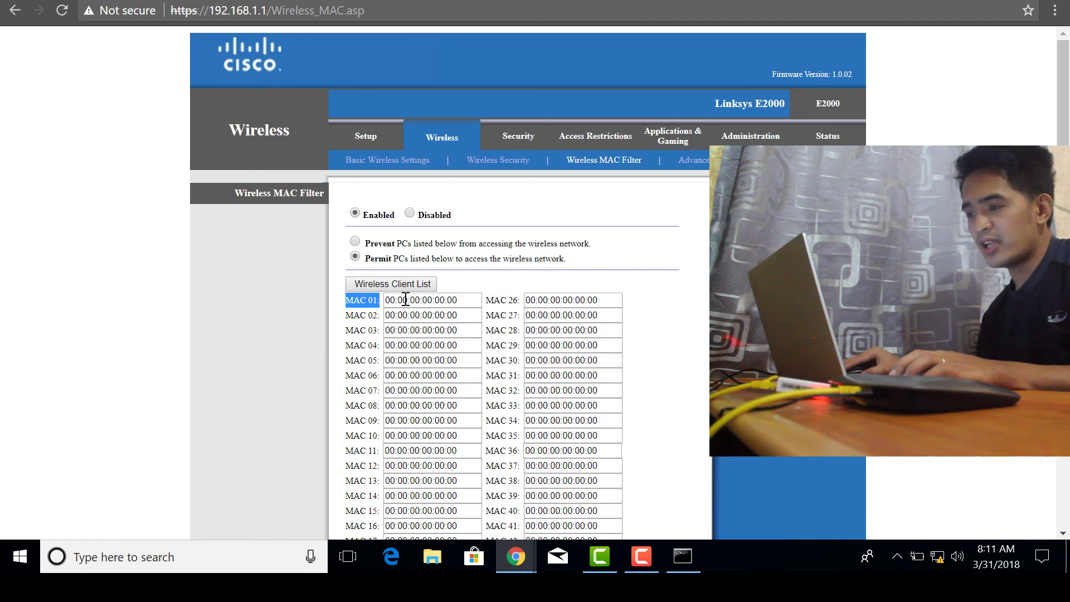
{"action": "left_click", "coordinate": [405, 300]}
{"action": "left_click_drag", "start_coordinate": [456, 301], "coordinate": [385, 307]}
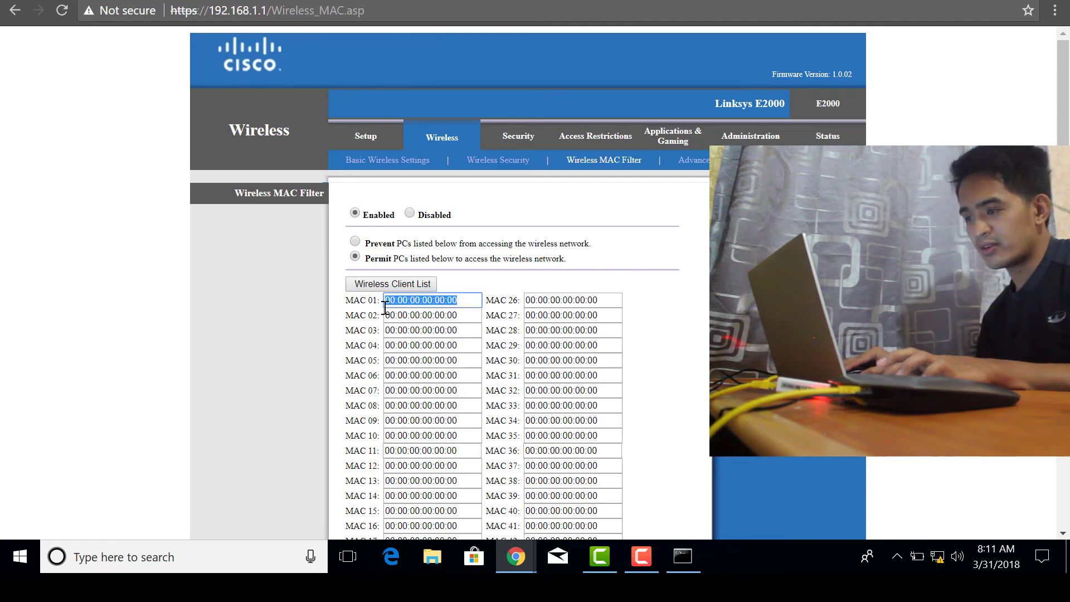